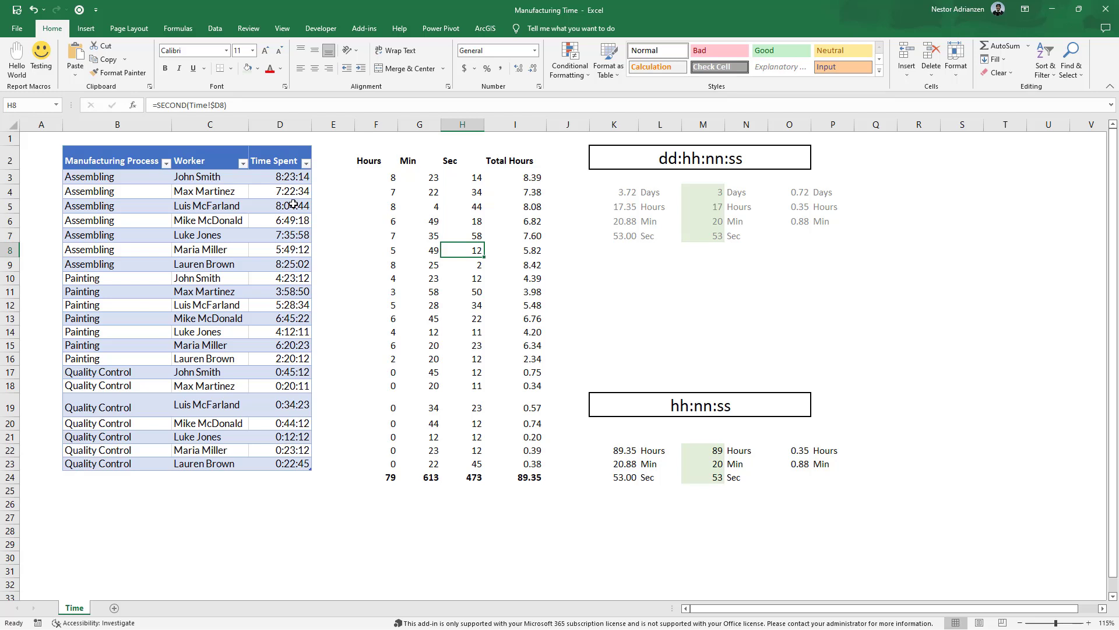
Step: Review the Manufacturing Process, Worker and Time Spent columns of the table, including the empty total cell D24
left_click(295, 478)
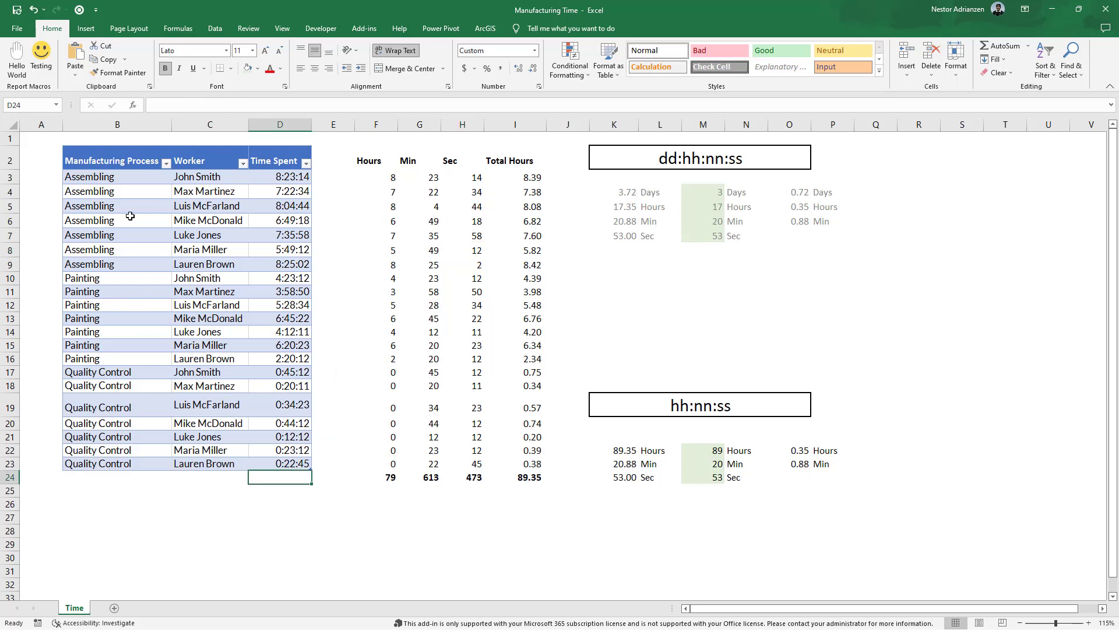
left_click(135, 177)
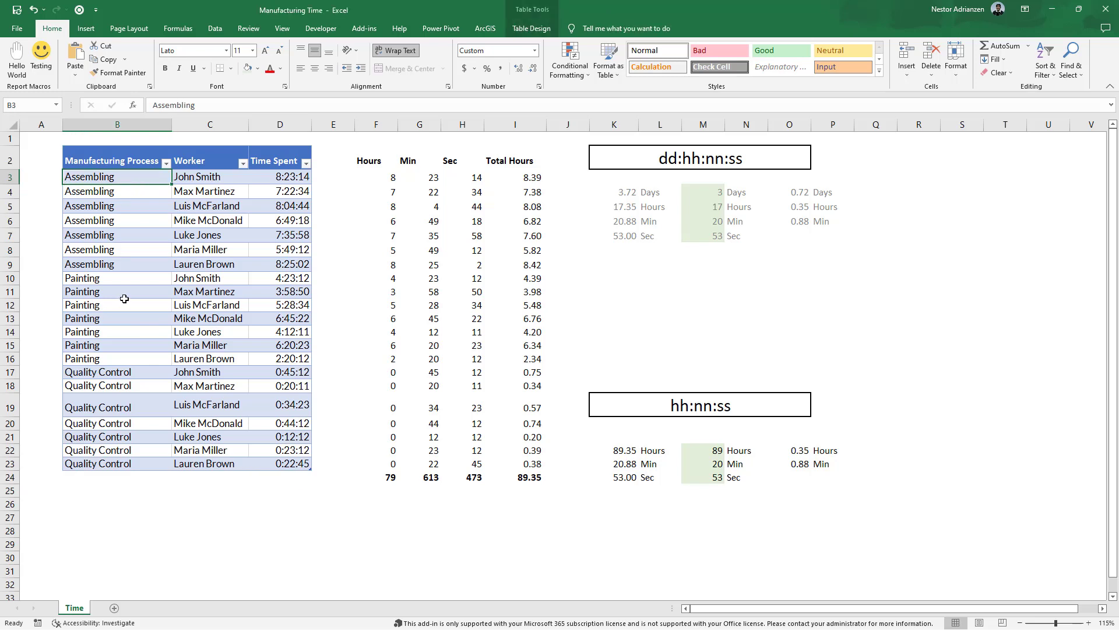
left_click(121, 276)
left_click(132, 371)
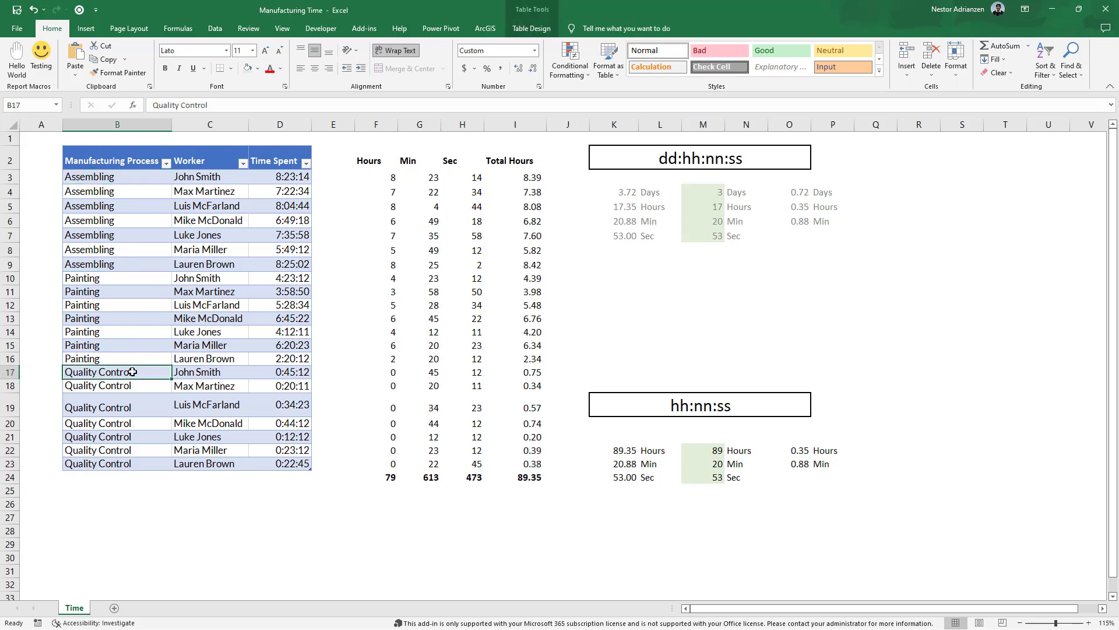
left_click(207, 181)
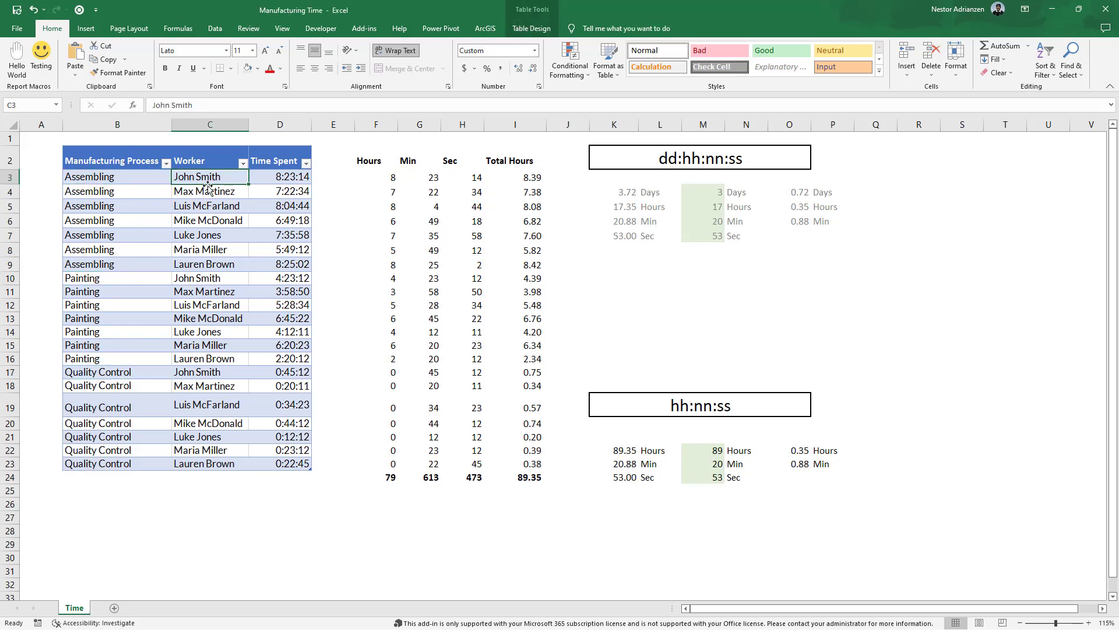
left_click(276, 177)
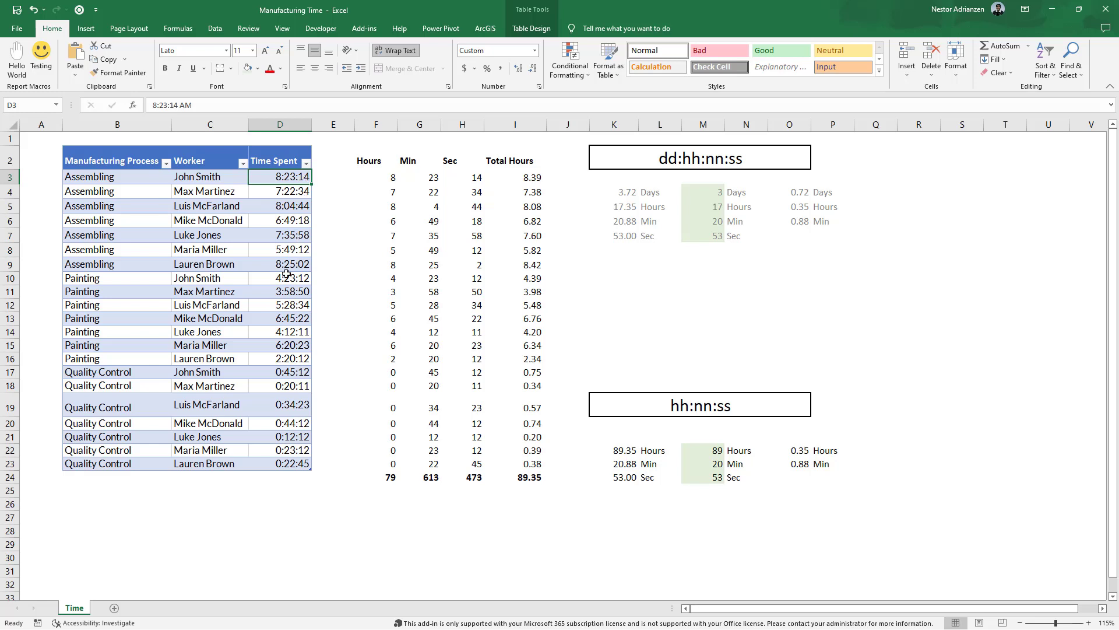
left_click(296, 476)
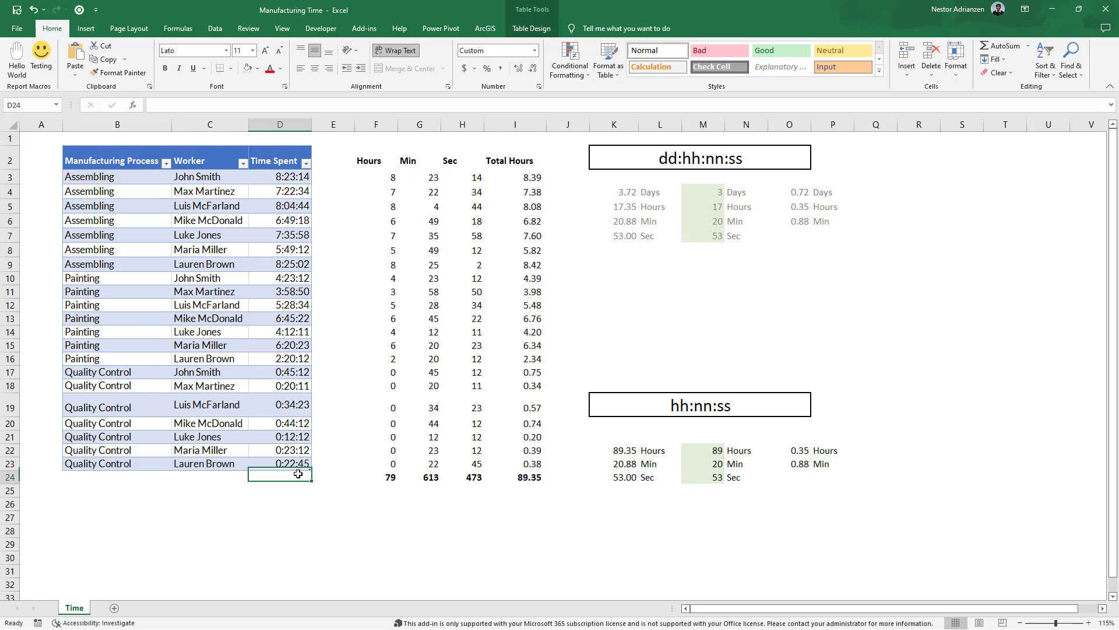
Step: Examine the Hours, Min and Sec formulas in F3, G3 and H3 against the source time in D3
left_click(382, 178)
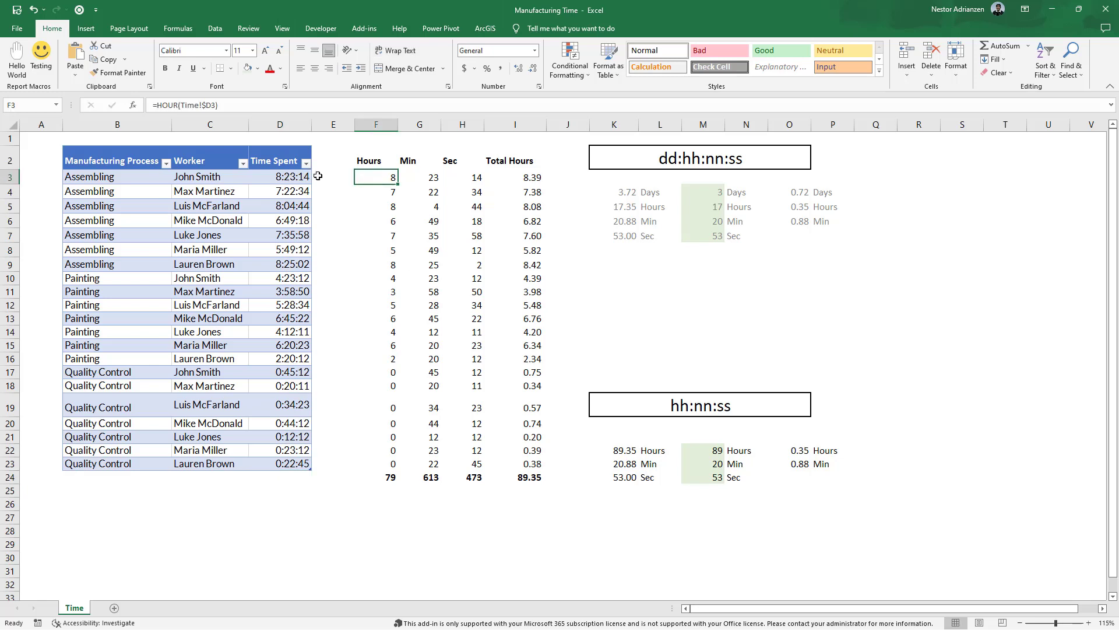
left_click(293, 177)
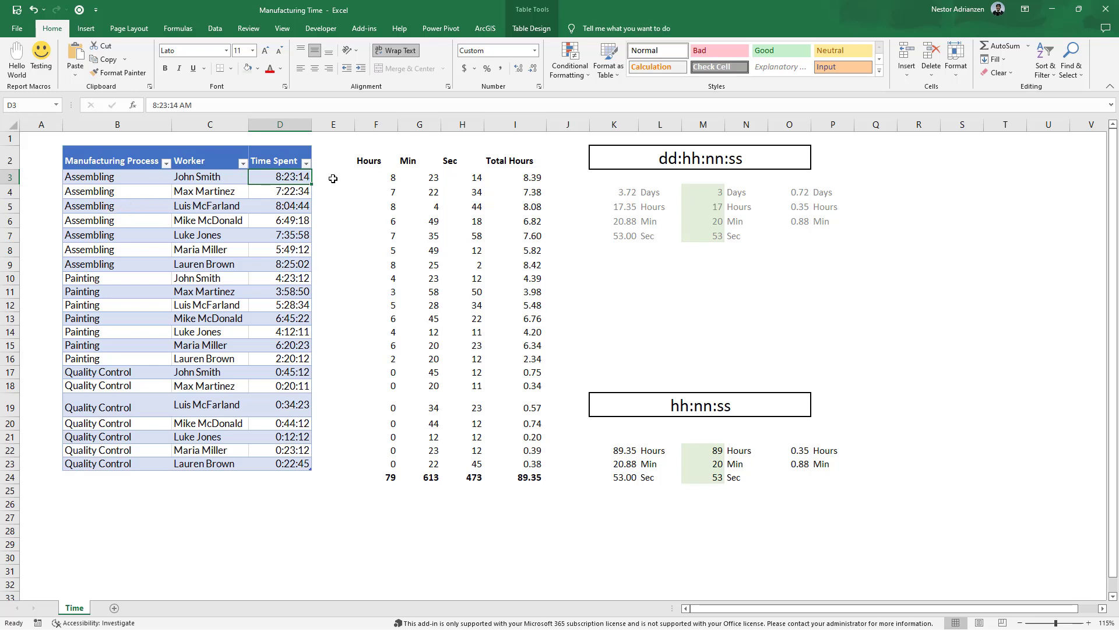
left_click(378, 178)
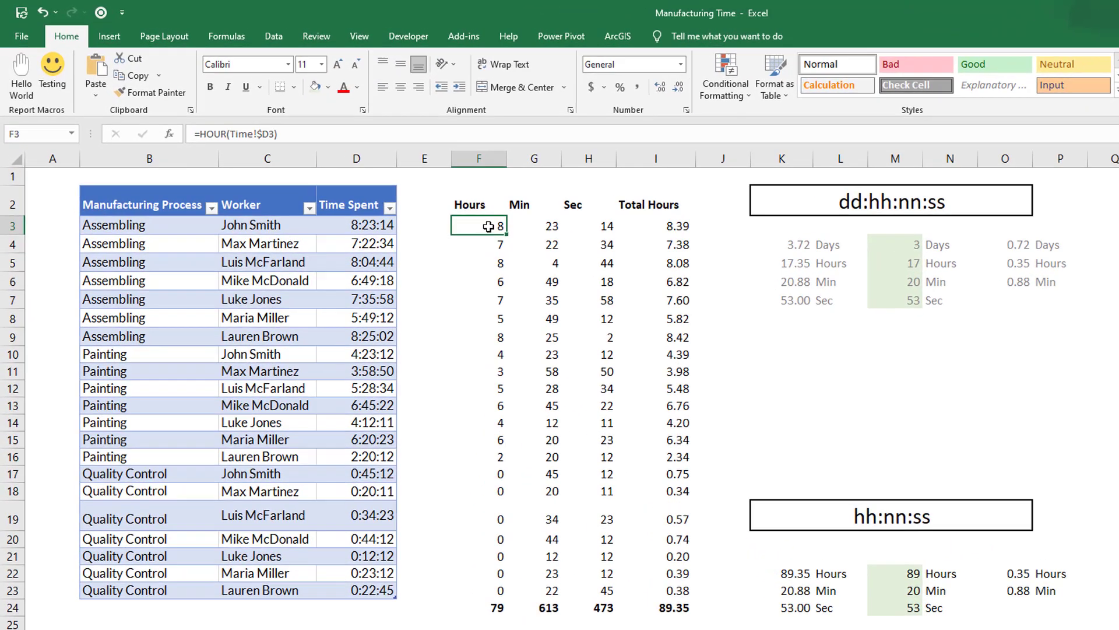
double_click(378, 178)
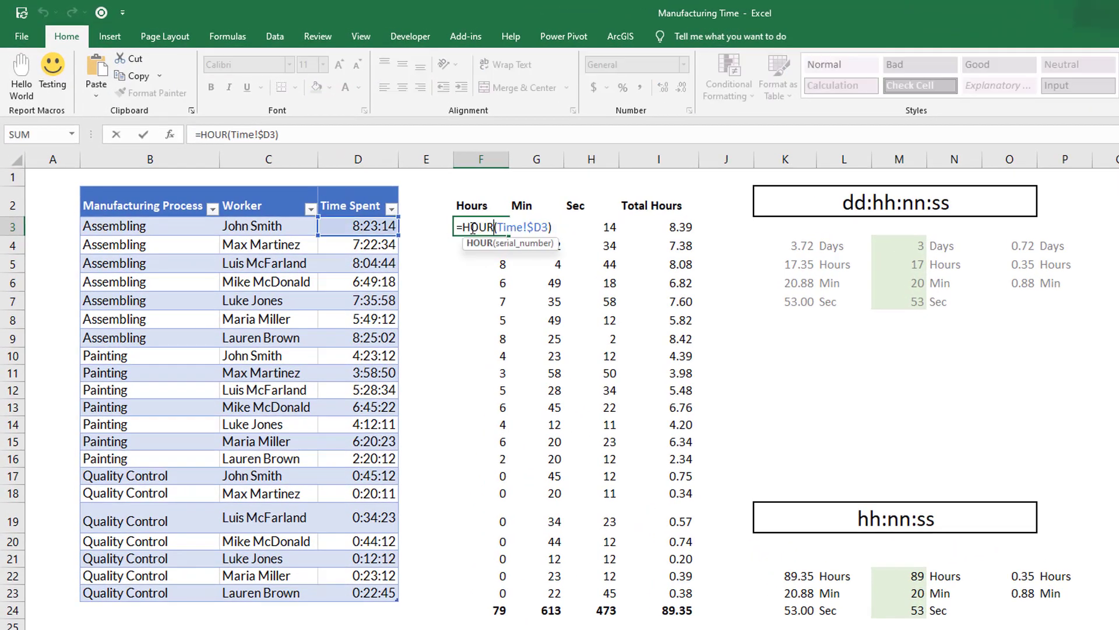
key("Escape")
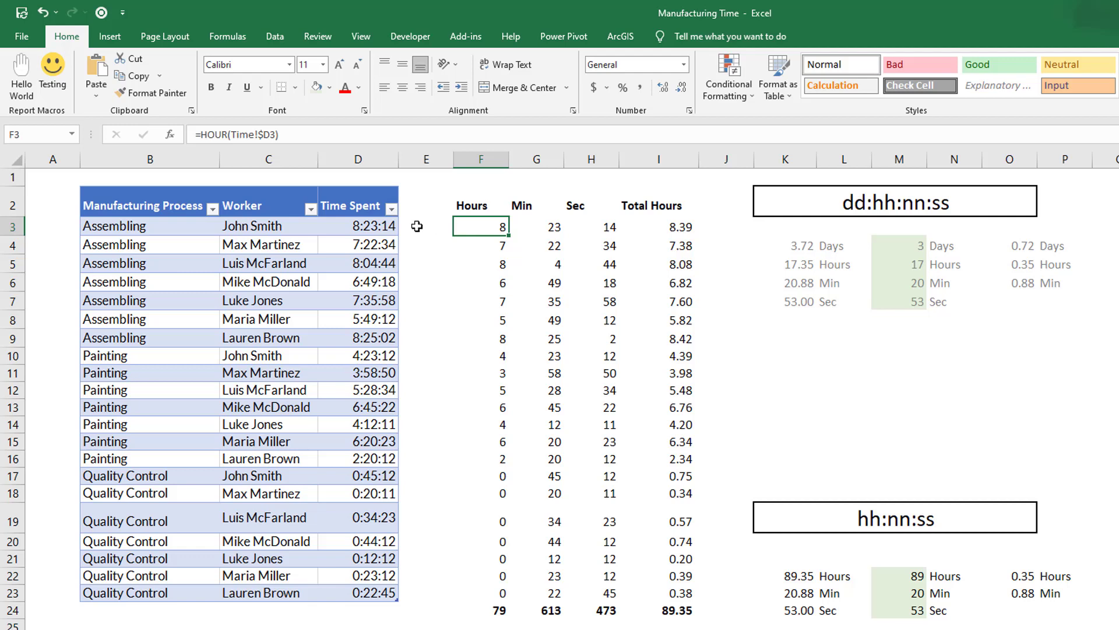
double_click(541, 226)
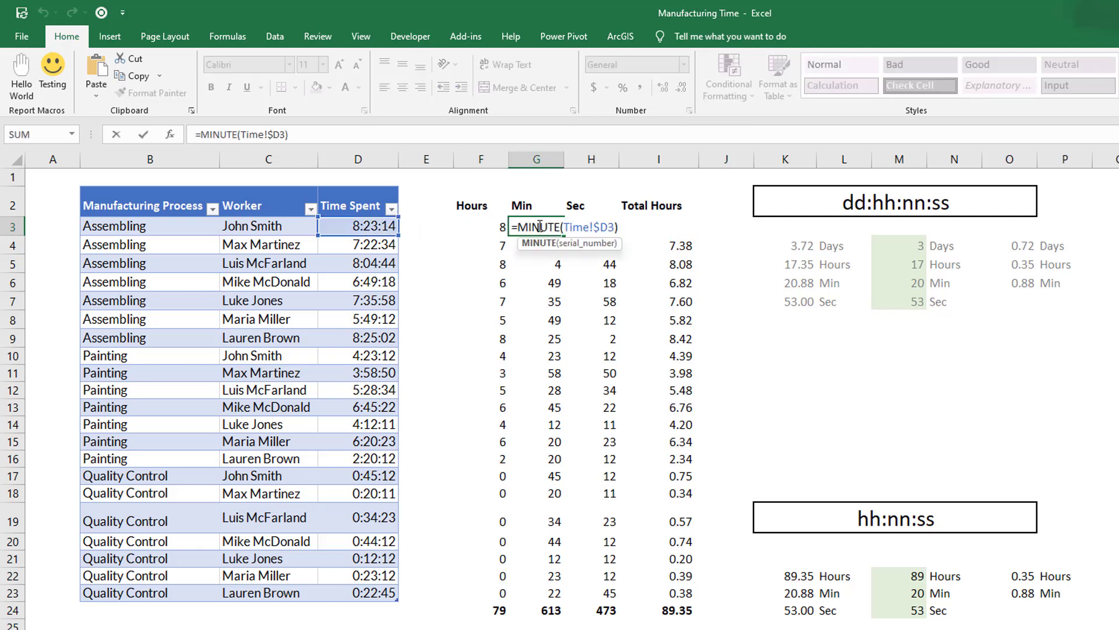
key("Escape")
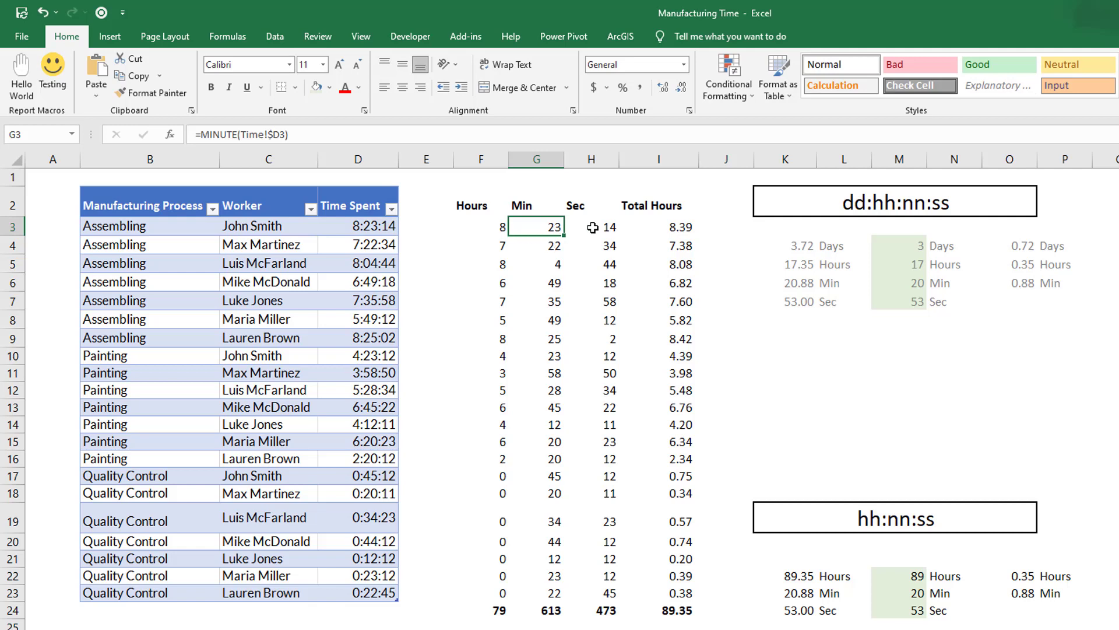
double_click(590, 226)
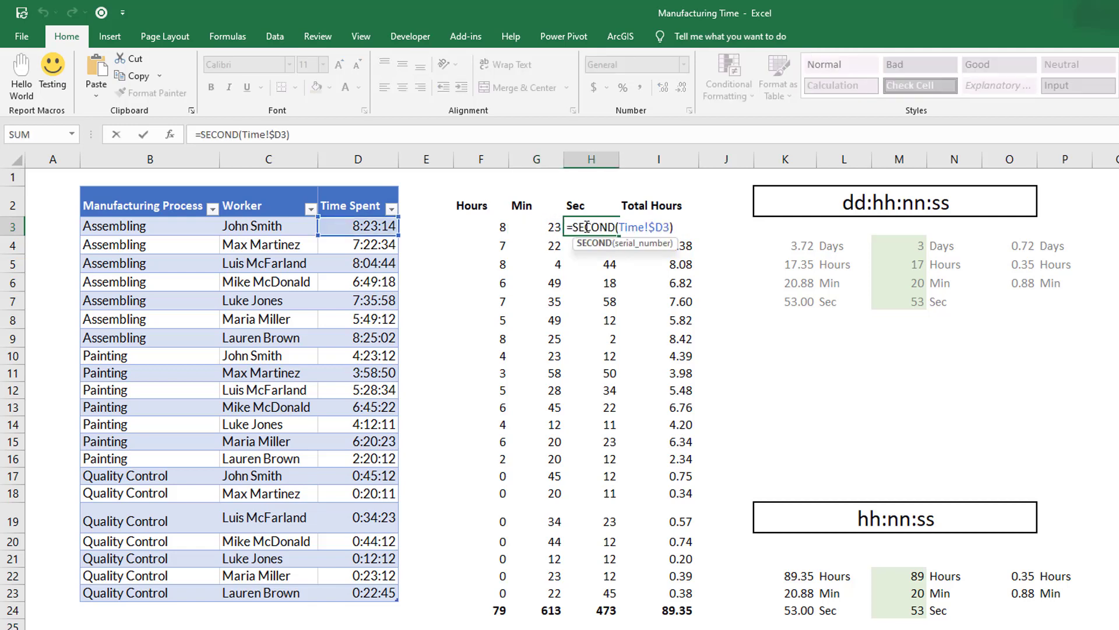
key("Escape")
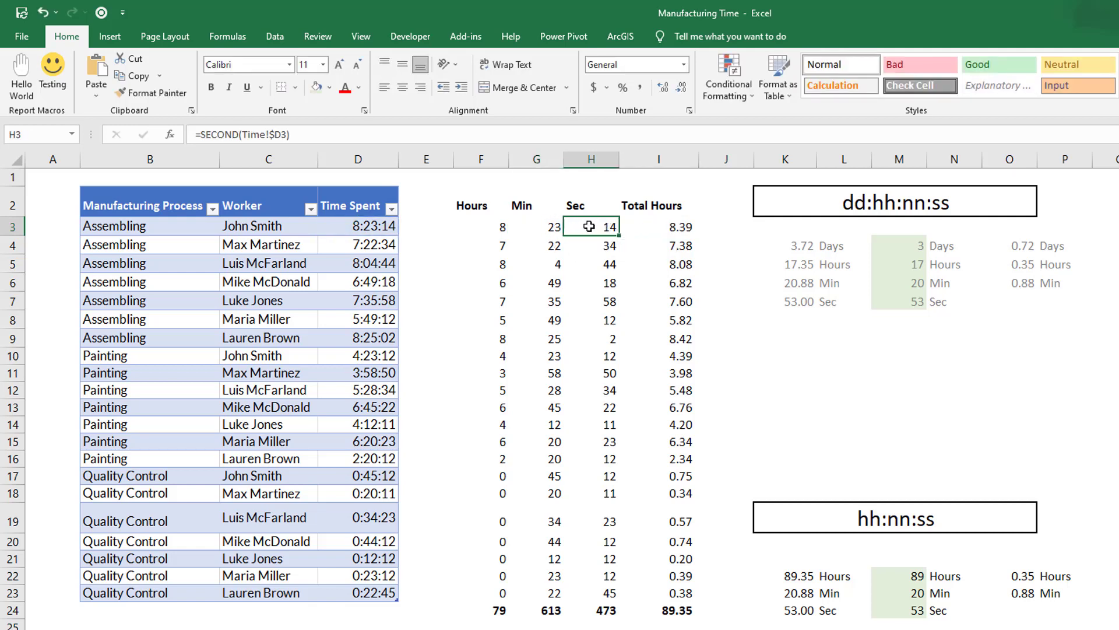
left_click(370, 227)
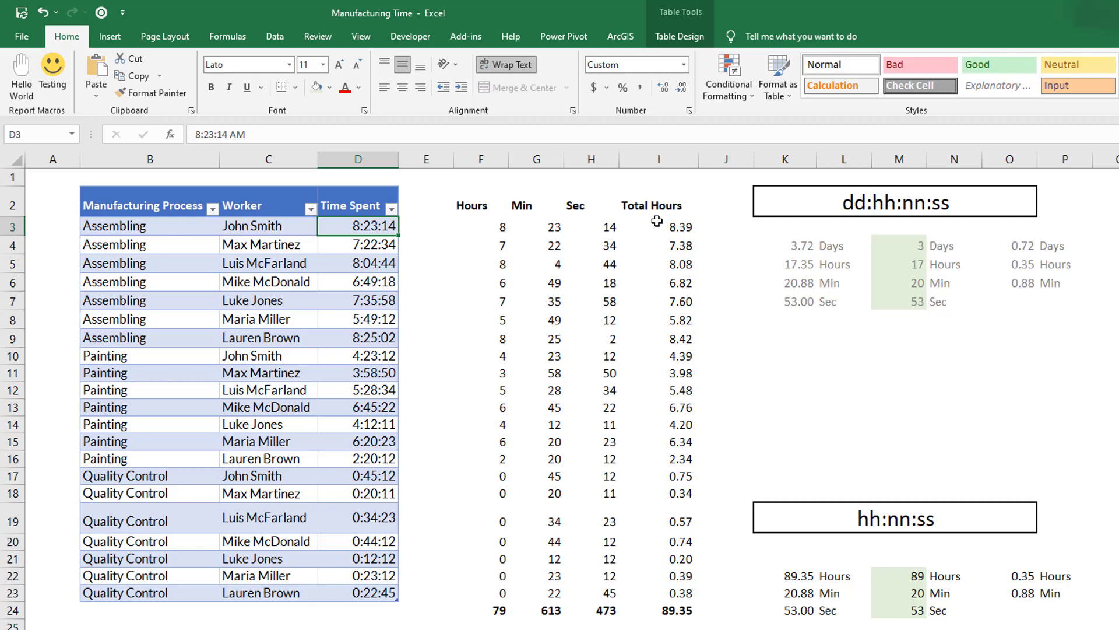
Step: Examine the Total Hours formula in I3 term by term and compare it with the one in I4
double_click(675, 226)
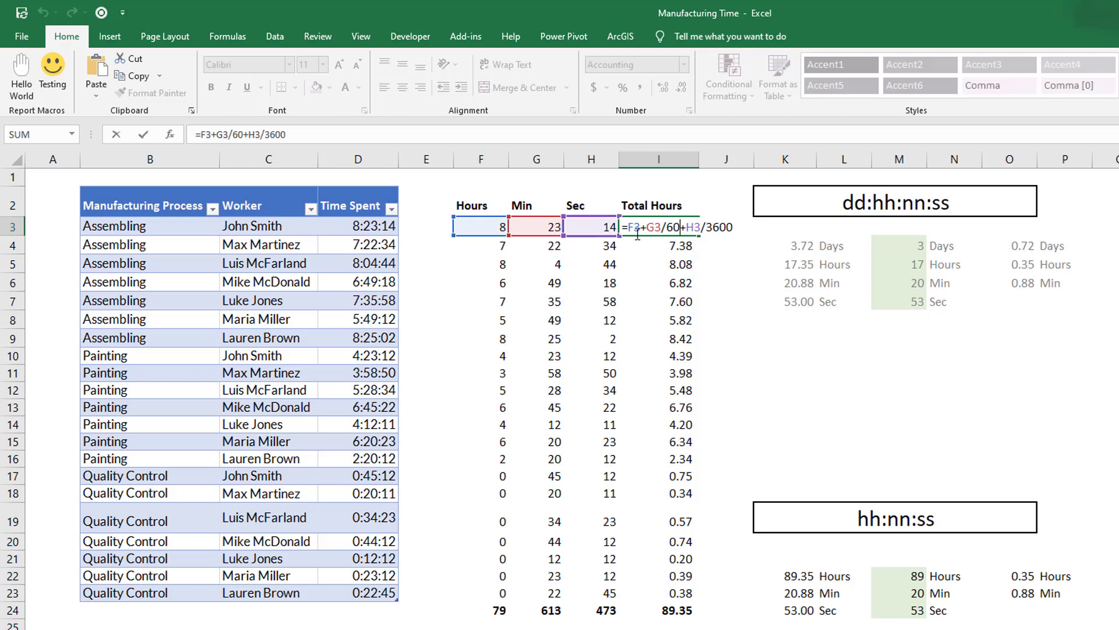
left_click_drag(640, 229, 627, 229)
left_click_drag(645, 229, 661, 227)
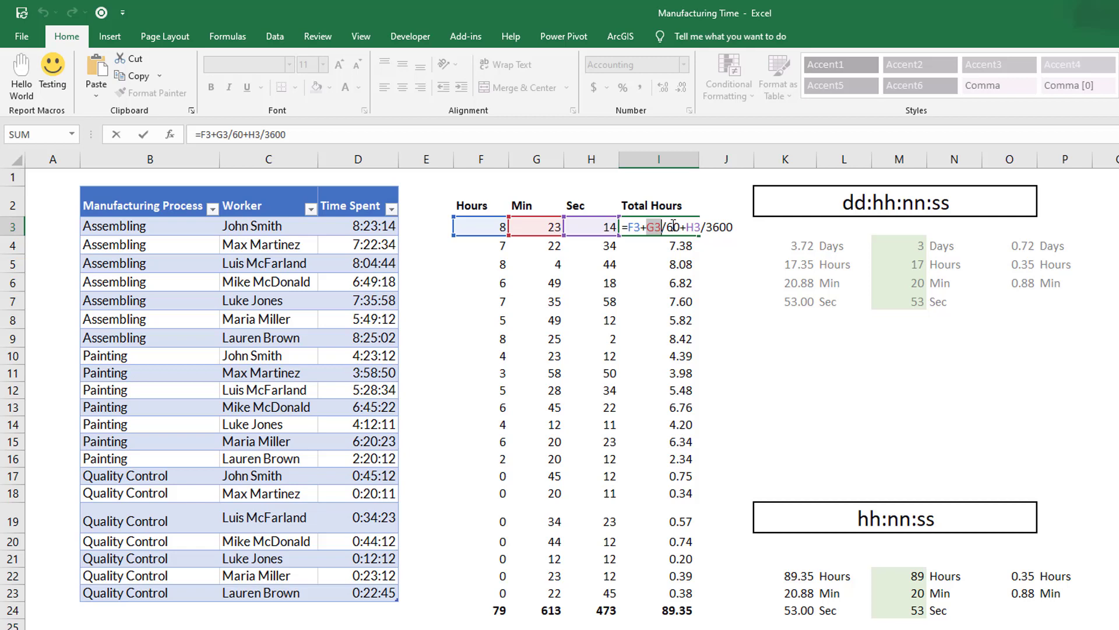
mouse_move(680, 227)
left_mouse_down()
mouse_move(664, 228)
mouse_move(700, 227)
left_mouse_up()
key("Return")
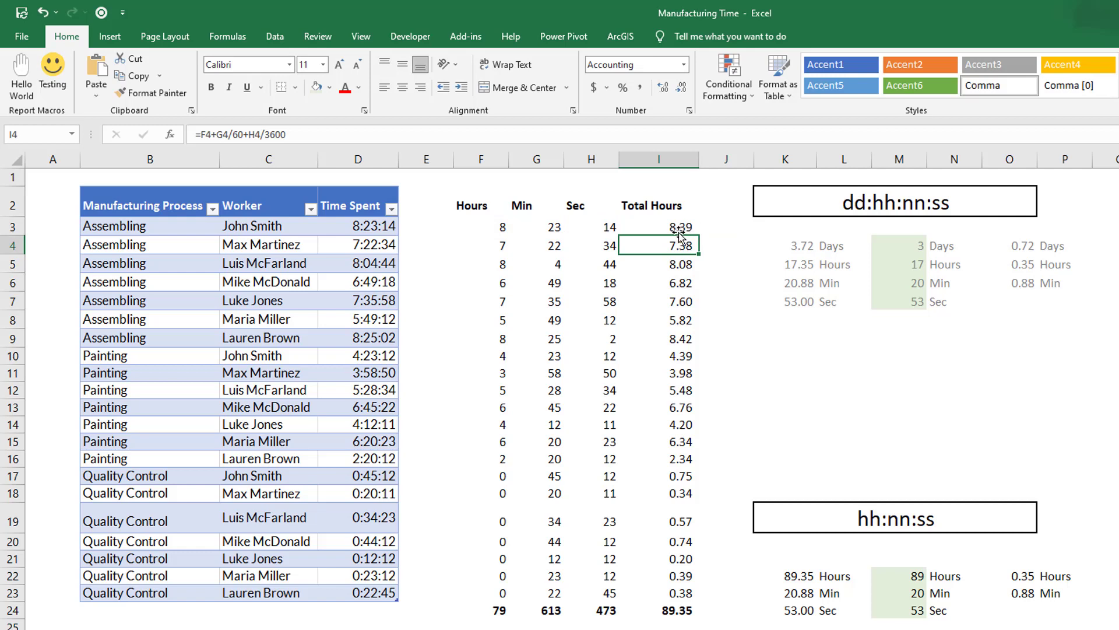
double_click(674, 227)
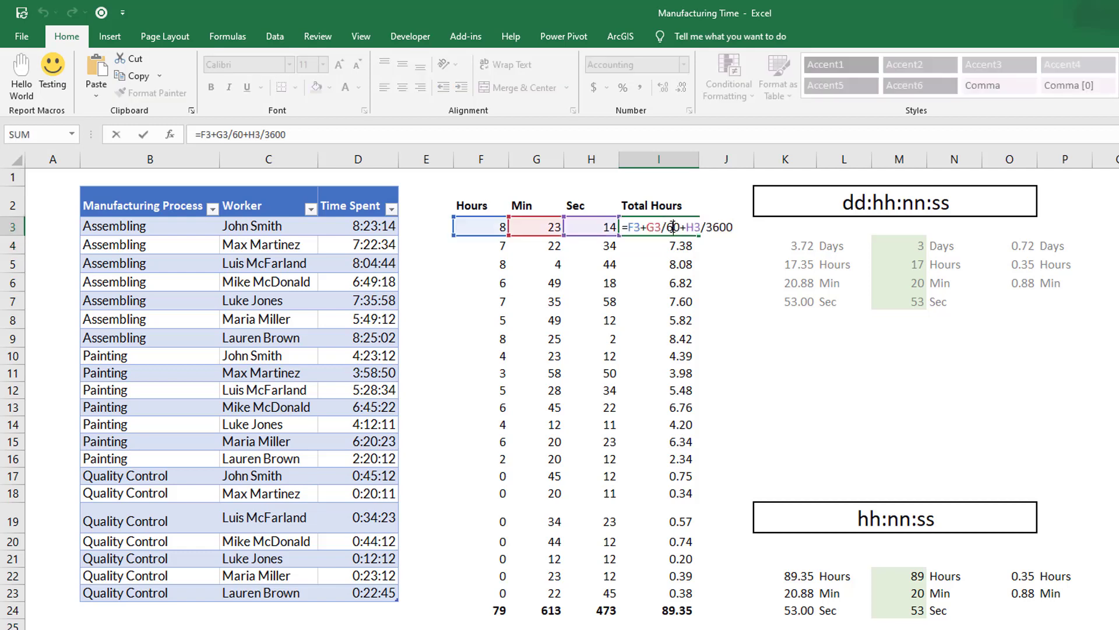
key("Return")
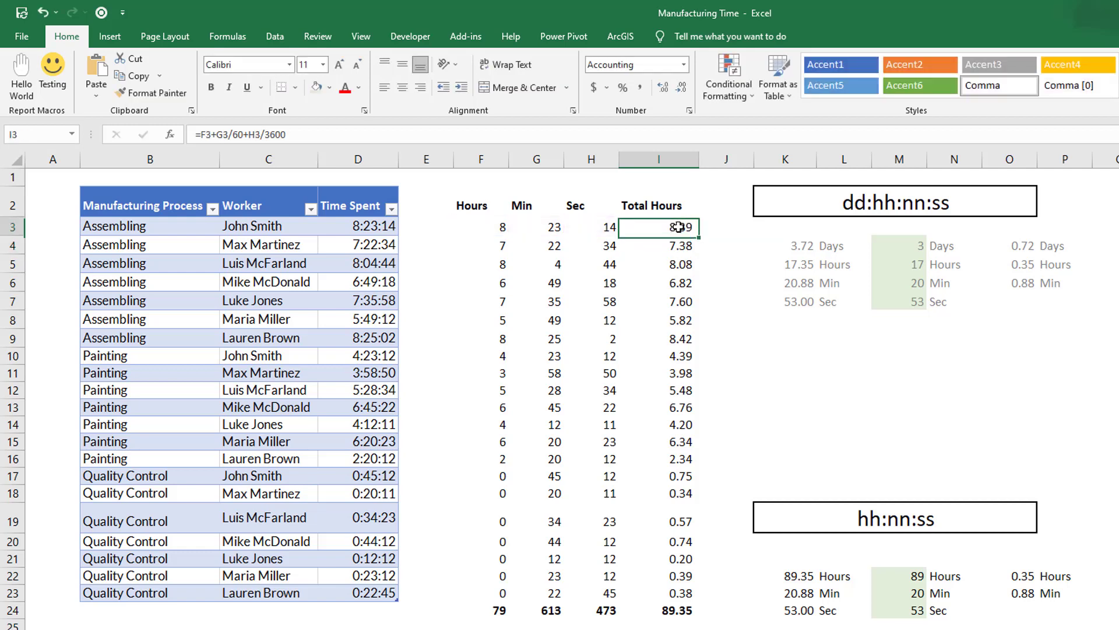
double_click(673, 226)
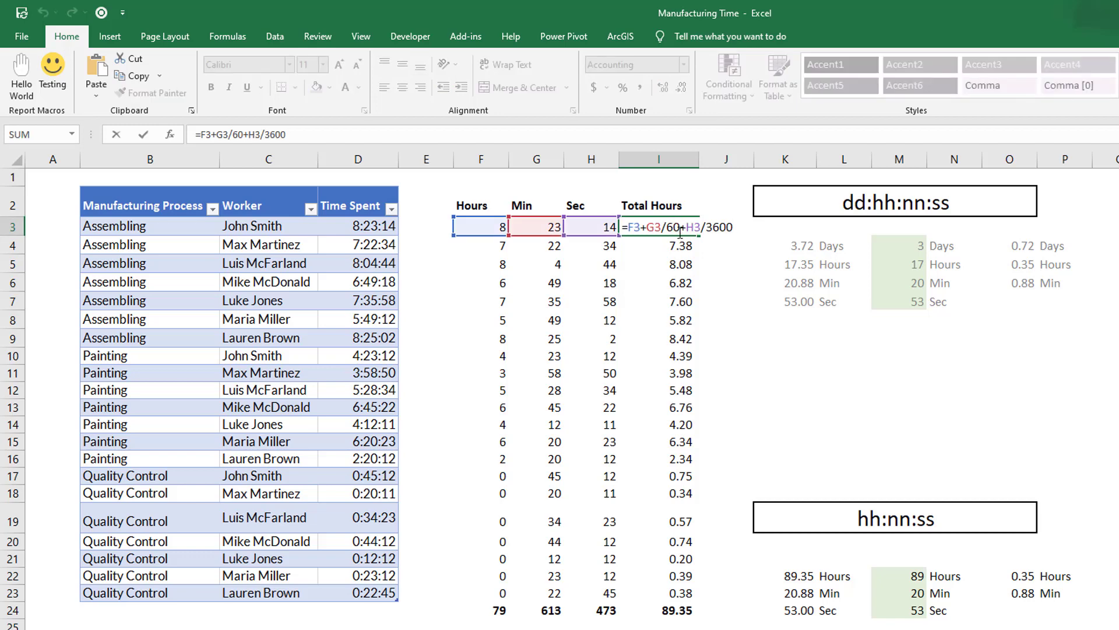
key("Escape")
double_click(680, 246)
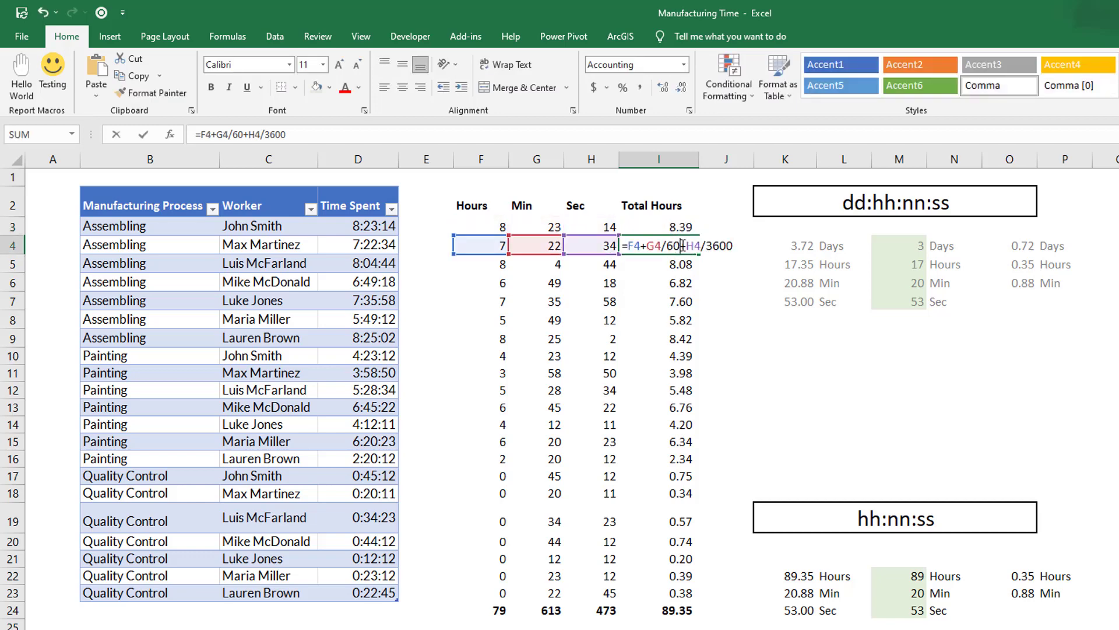
Step: Inspect the formula in I24 that totals the Total Hours column
left_click(675, 610)
double_click(676, 612)
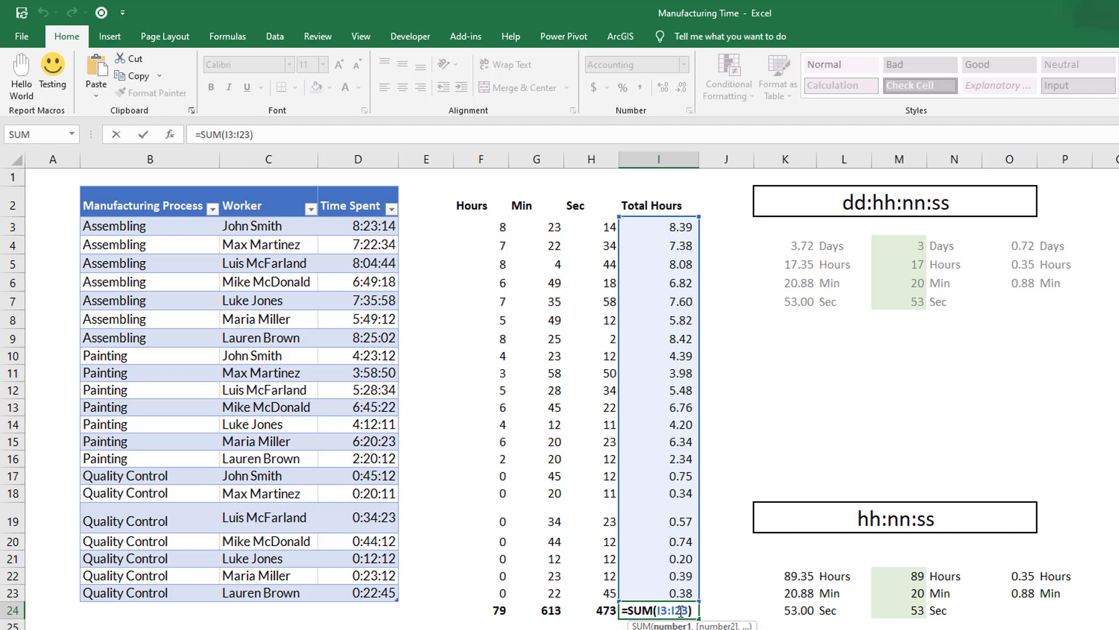
key("Return")
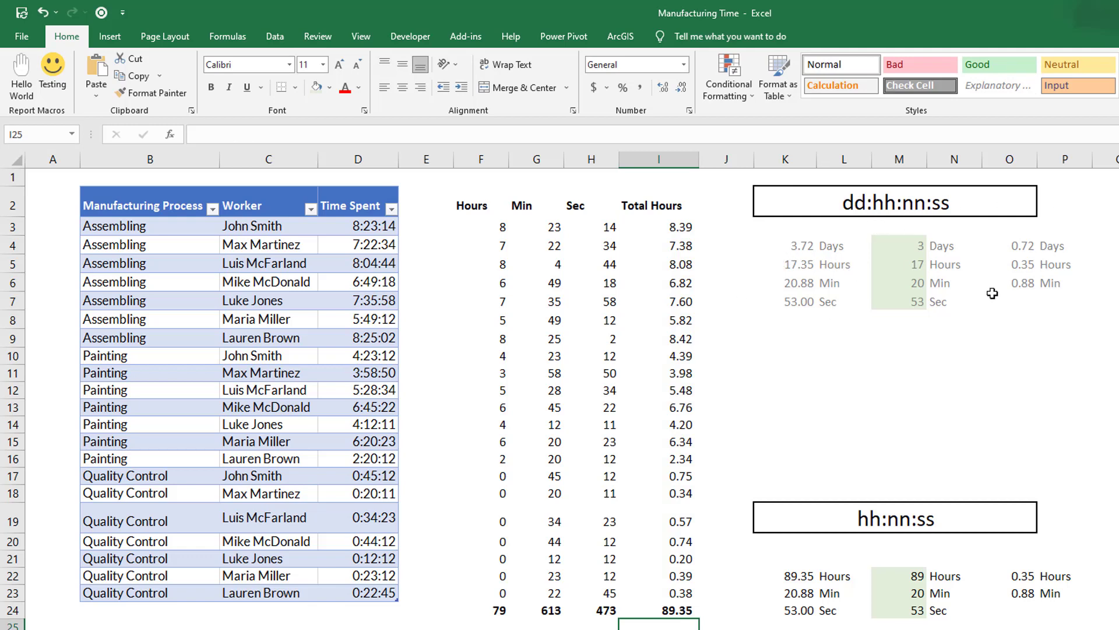
Step: Inspect the whole days, hours, minutes and seconds formulas in M4 to M7 of the dd:hh:nn:ss block
left_click(954, 373)
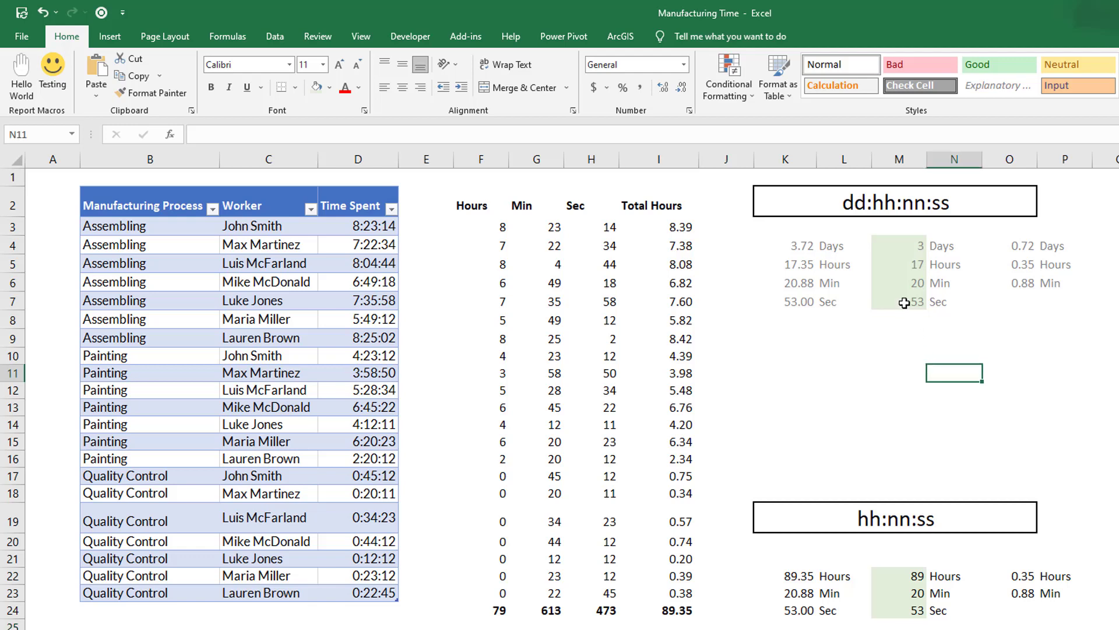
left_click(907, 254)
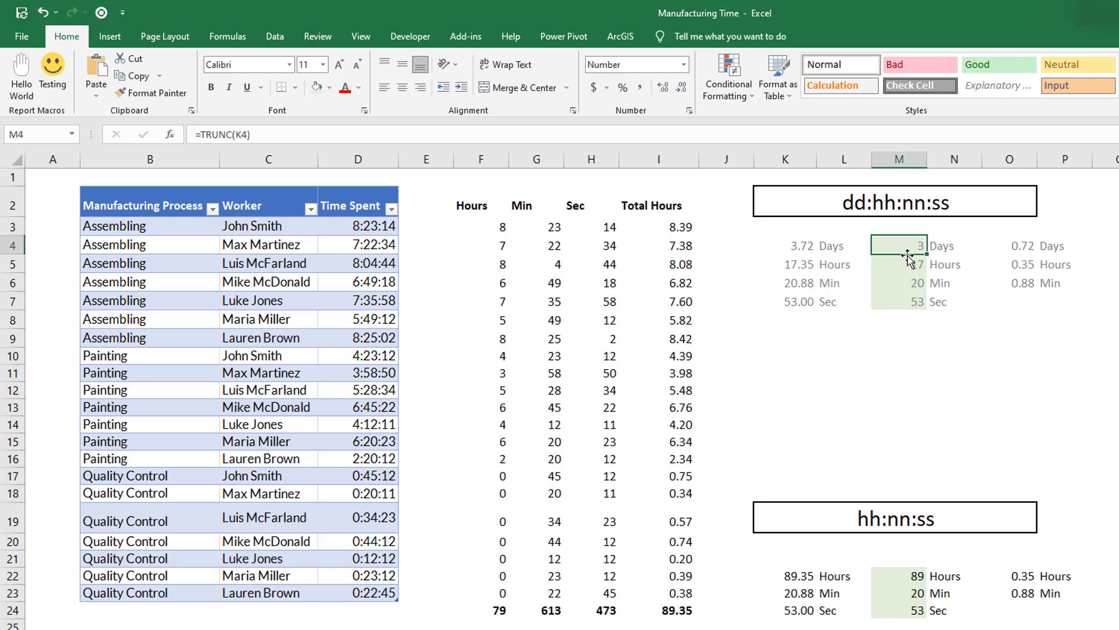
left_click(906, 266)
left_click(905, 281)
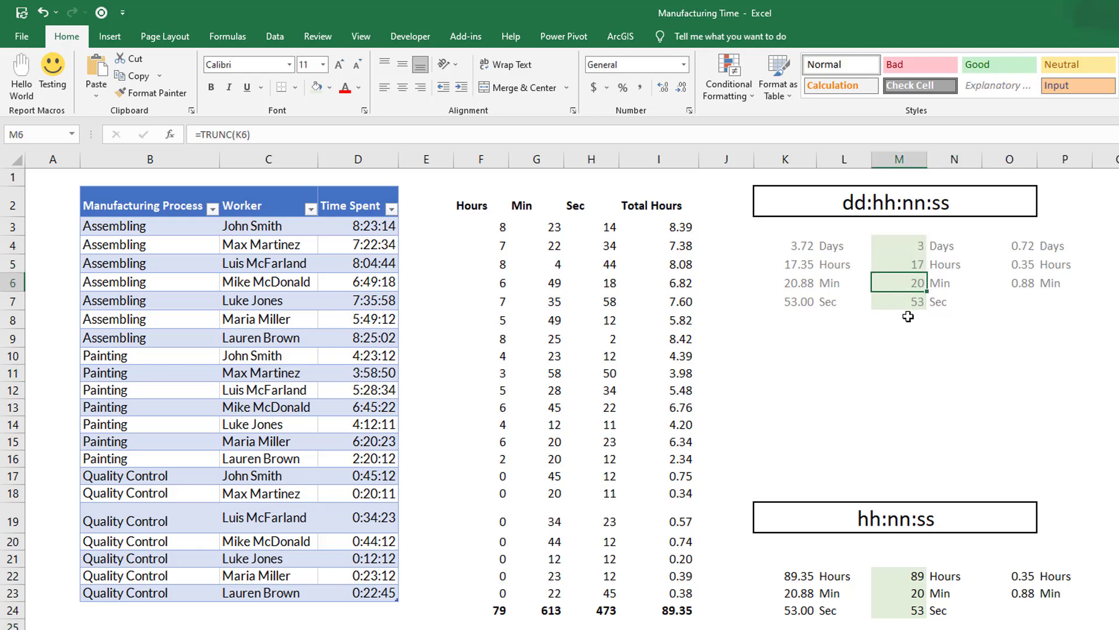
left_click(912, 301)
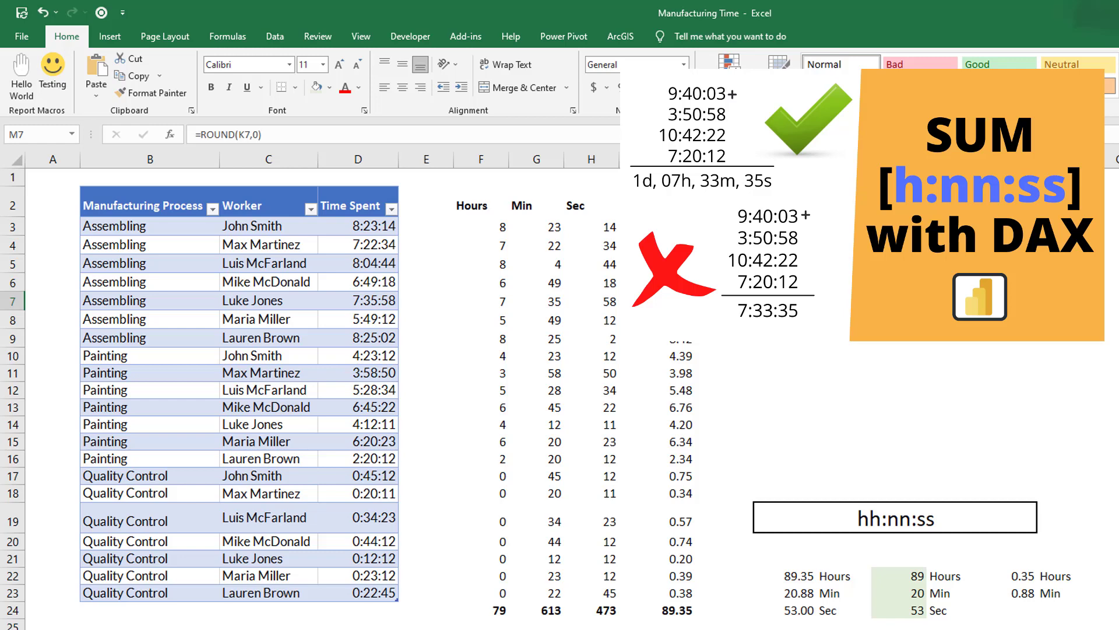
Step: Inspect the formula in O22 of the hh:nn:ss block that isolates the decimal part of the hours
scroll(901, 390, "down", 3)
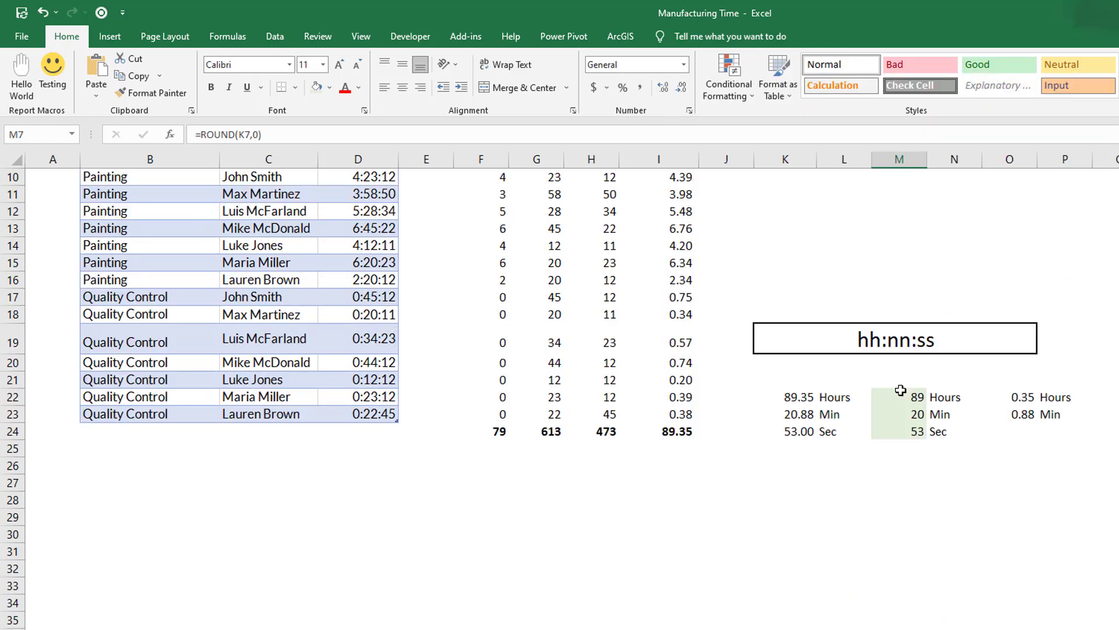
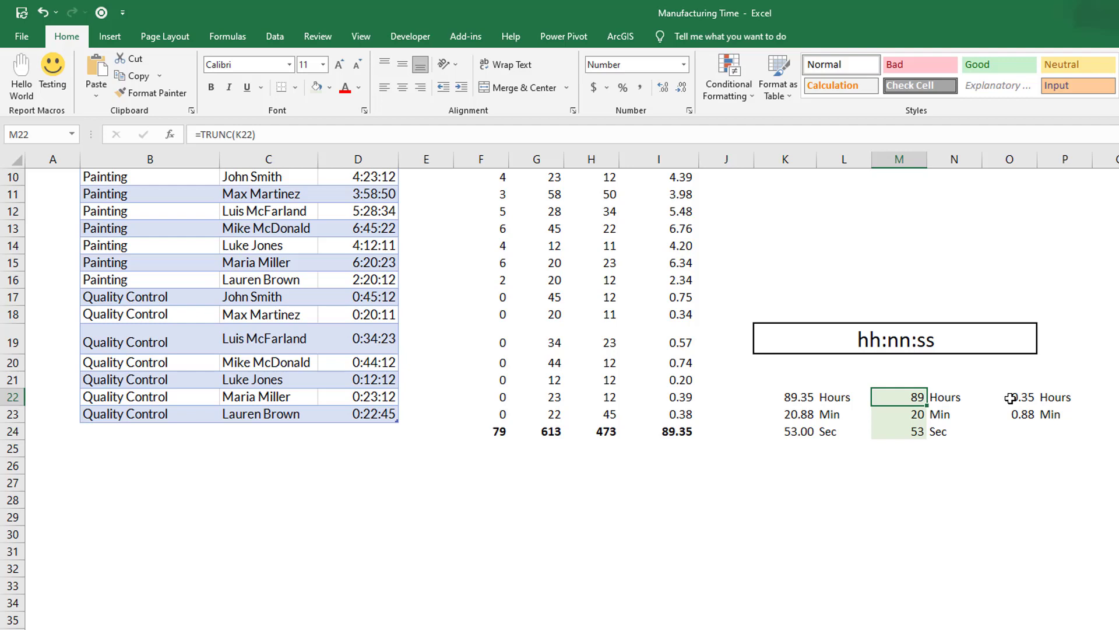
double_click(1011, 398)
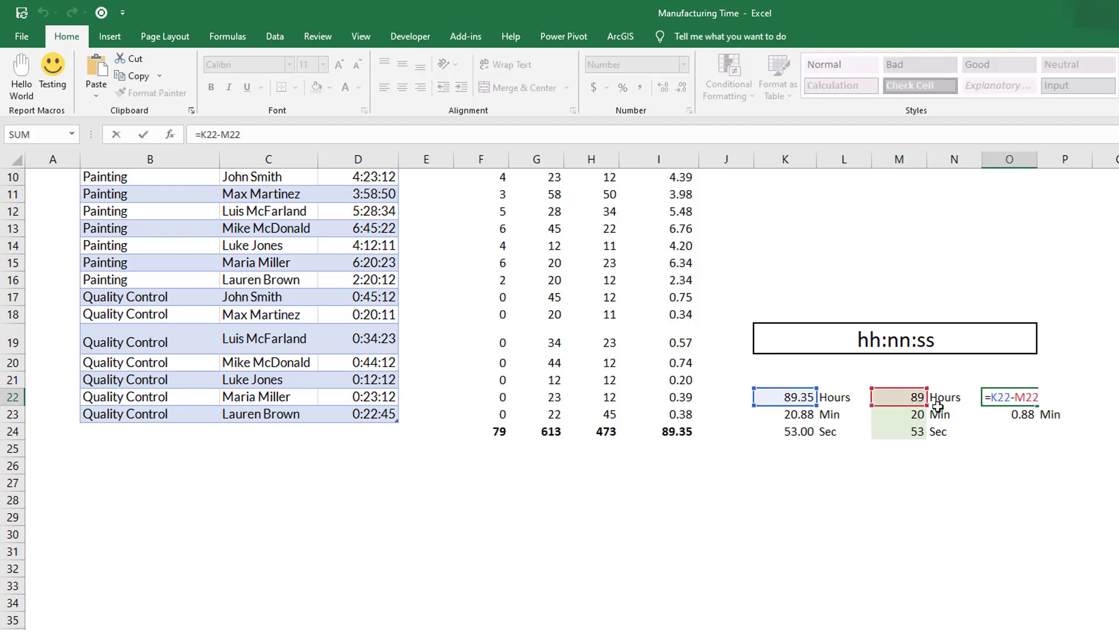
key("Return")
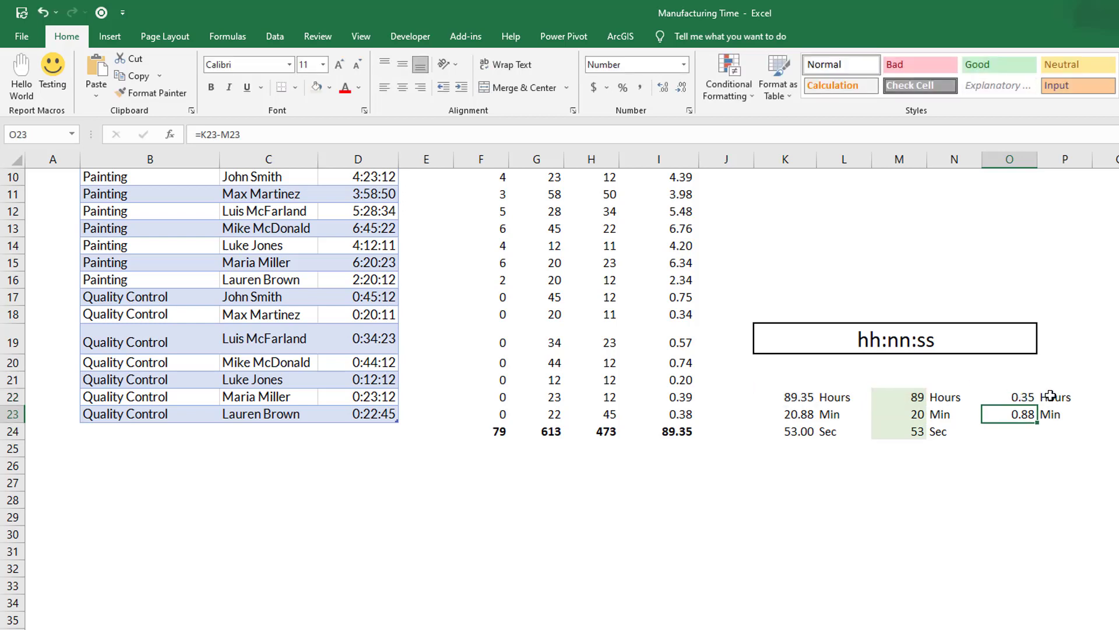
left_click_drag(1051, 395, 1015, 397)
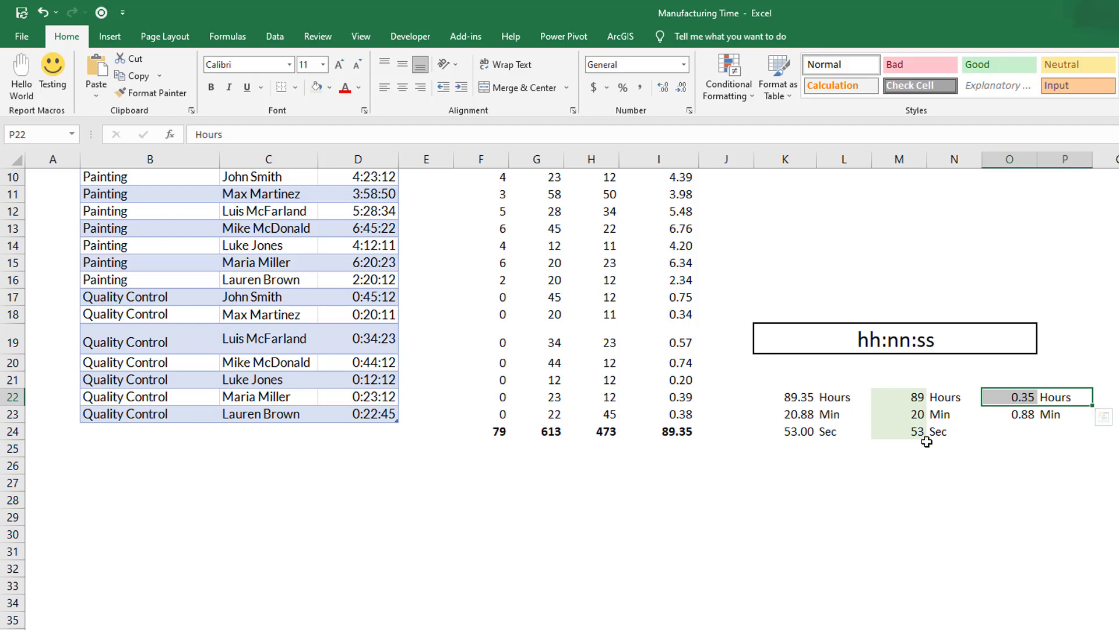
Step: Inspect the K23 formula that converts the leftover hours to minutes and the whole-minutes TRUNC formula in M23
left_click(784, 414)
type("=O22*60")
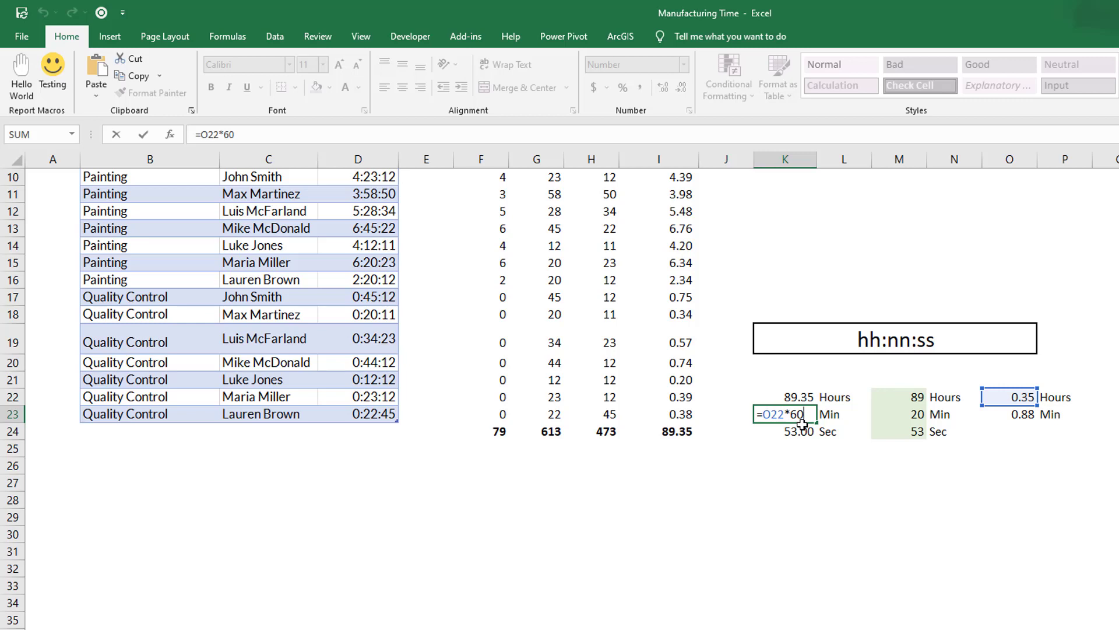
key("Return")
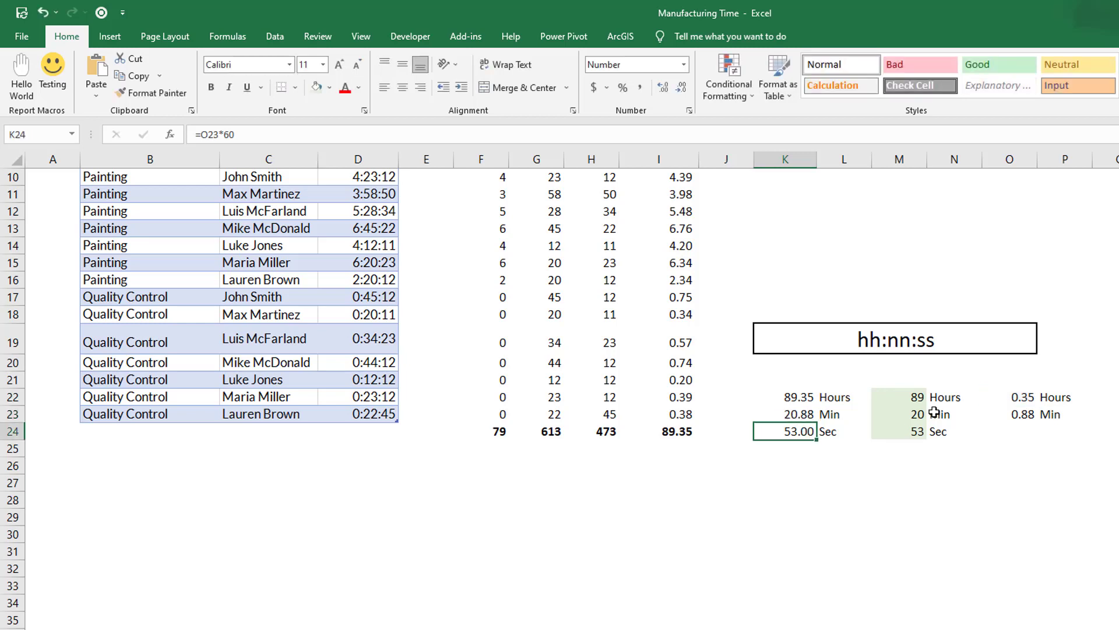
double_click(907, 414)
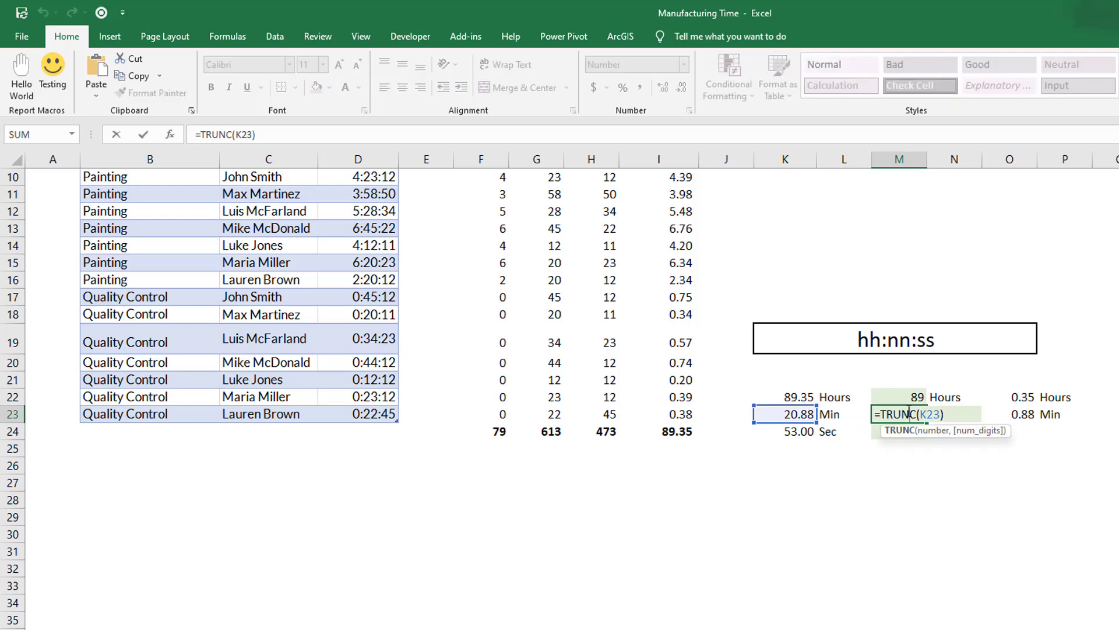
key("Return")
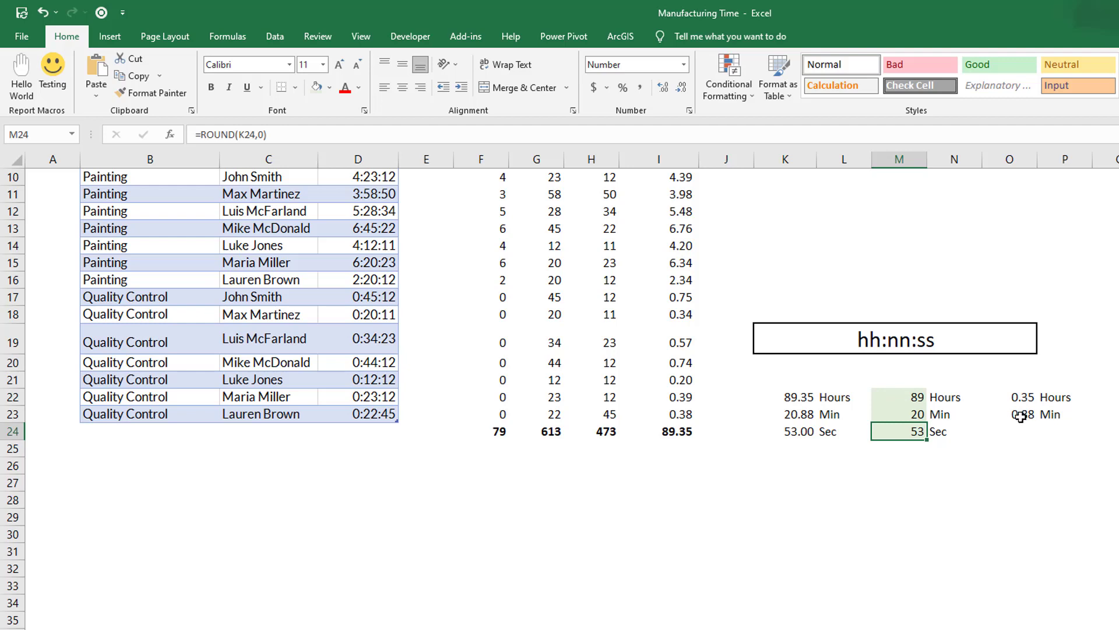
Step: Inspect the leftover-minutes formula in O23 and the seconds formulas in K24 and M24
double_click(1026, 416)
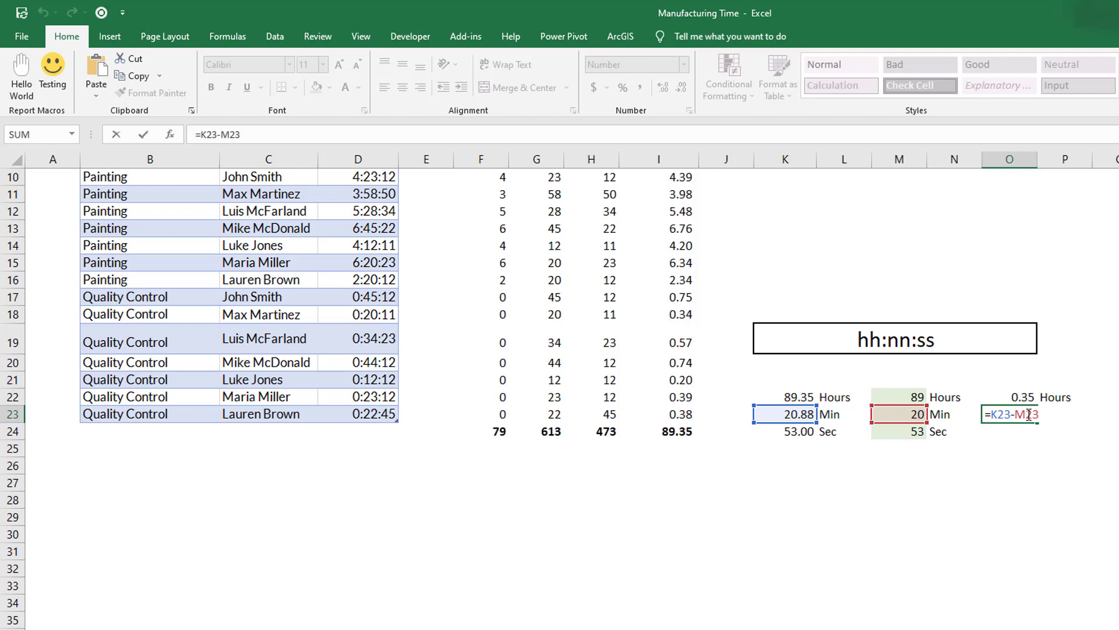
key("Return")
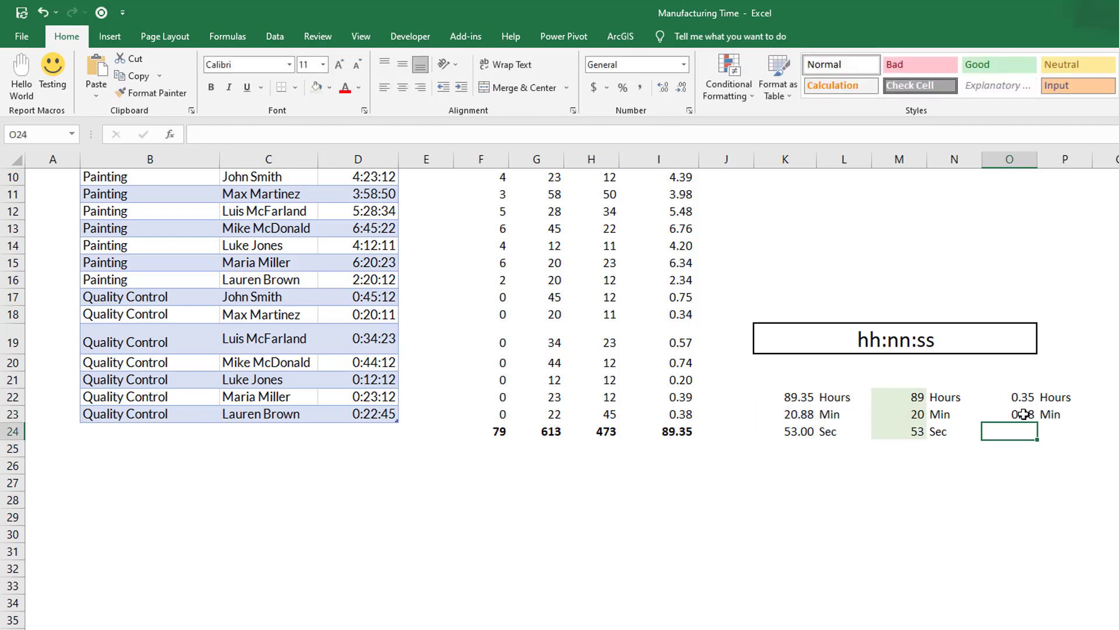
left_click(1024, 414)
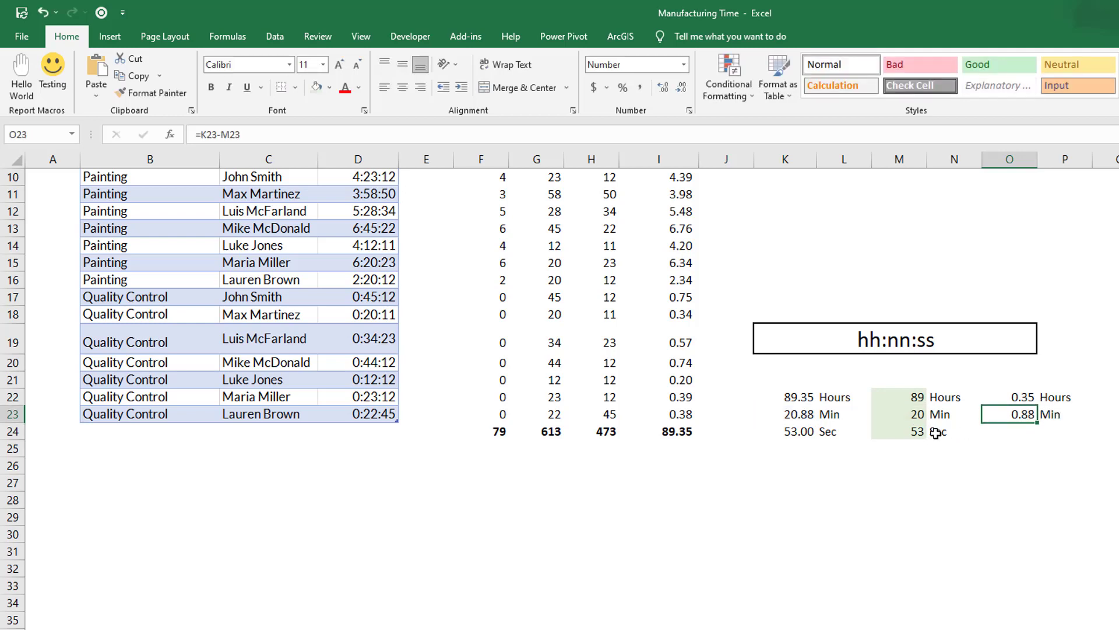
double_click(791, 432)
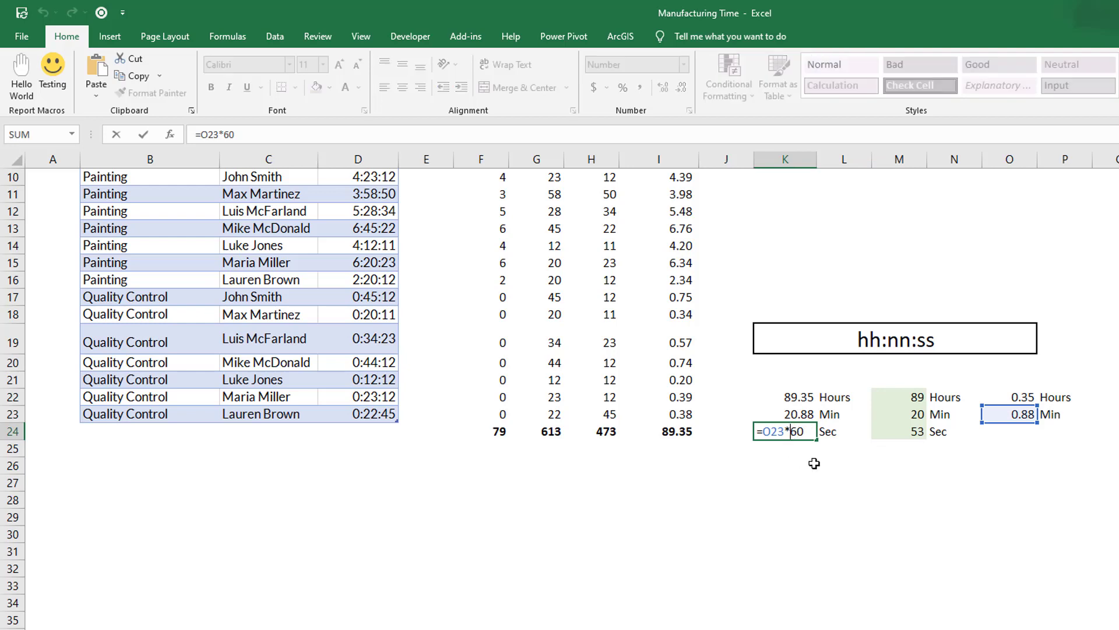
key("Return")
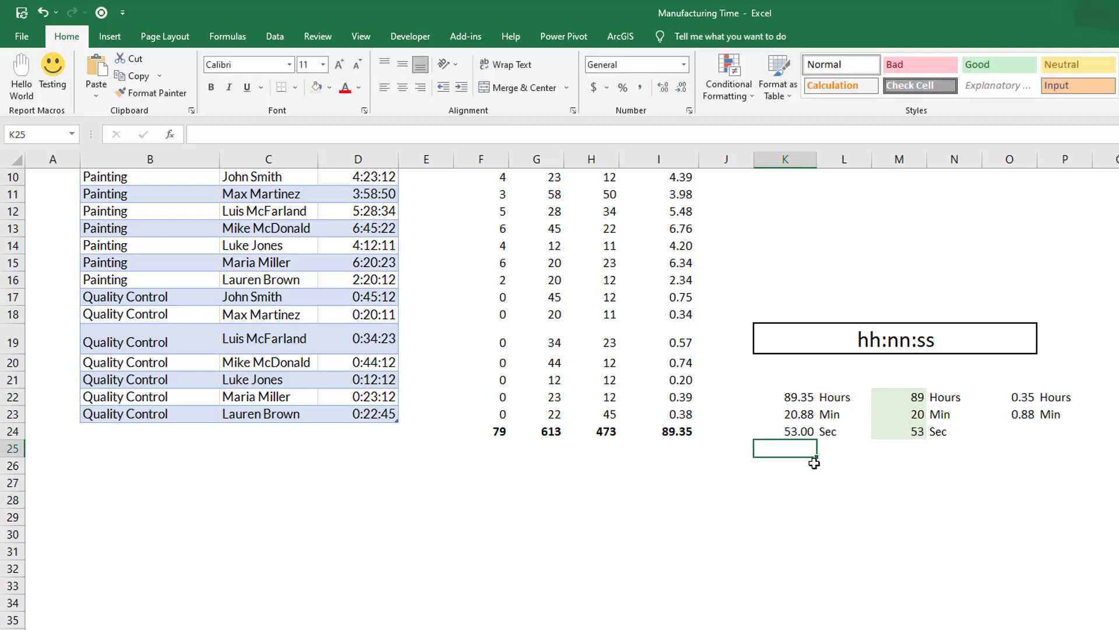
double_click(914, 432)
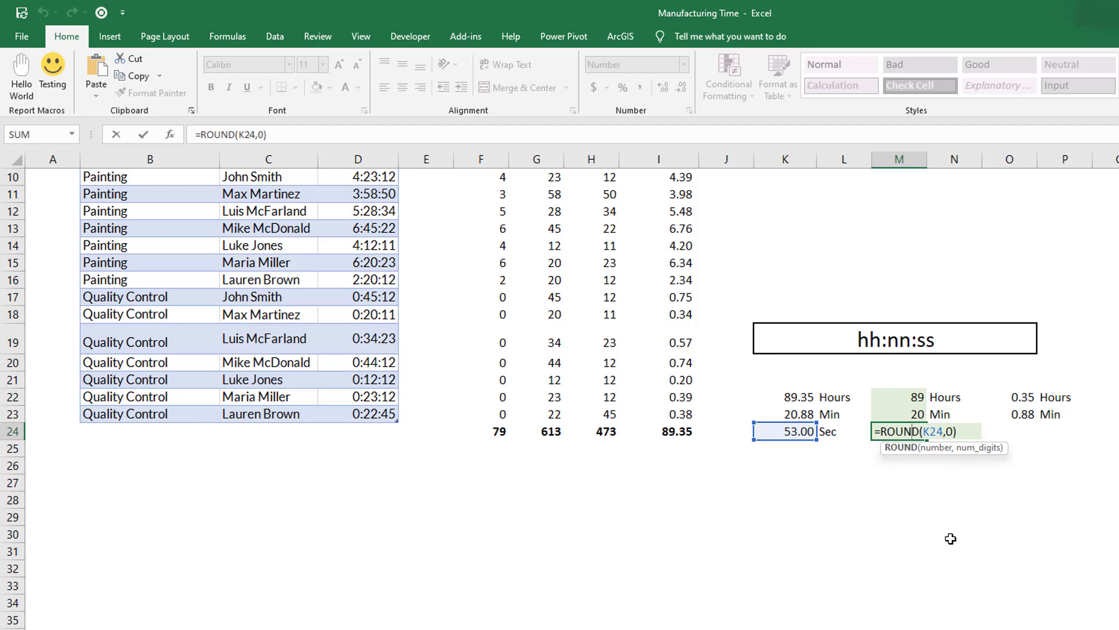
key("Return")
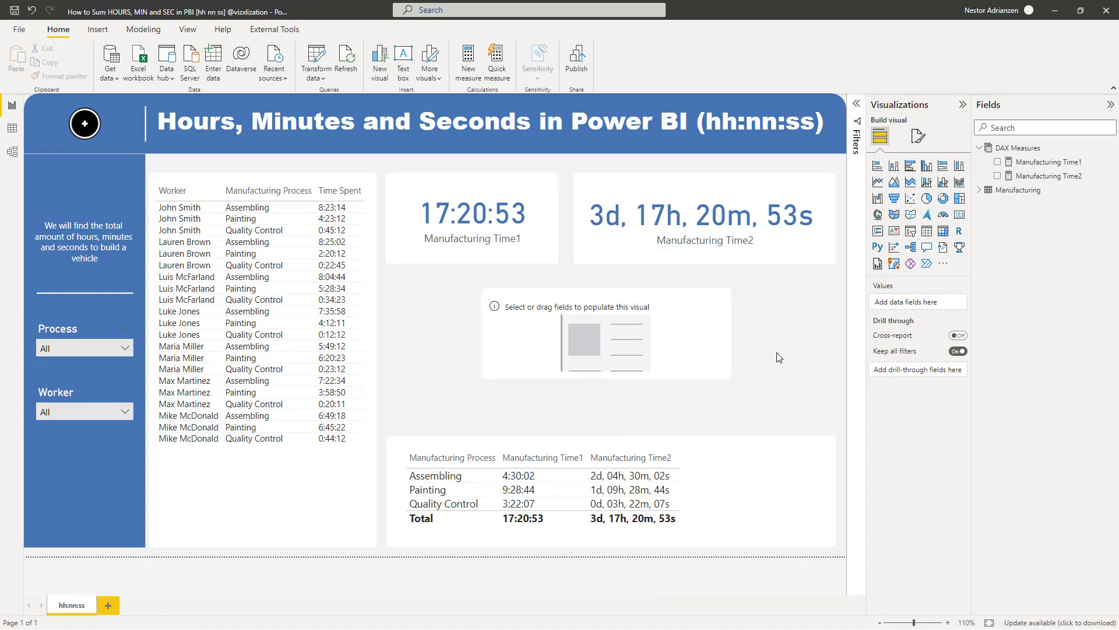
Step: Switch to the Power BI report and inspect the DAX formula of the Manufacturing Time1 measure behind the first card
left_click(698, 347)
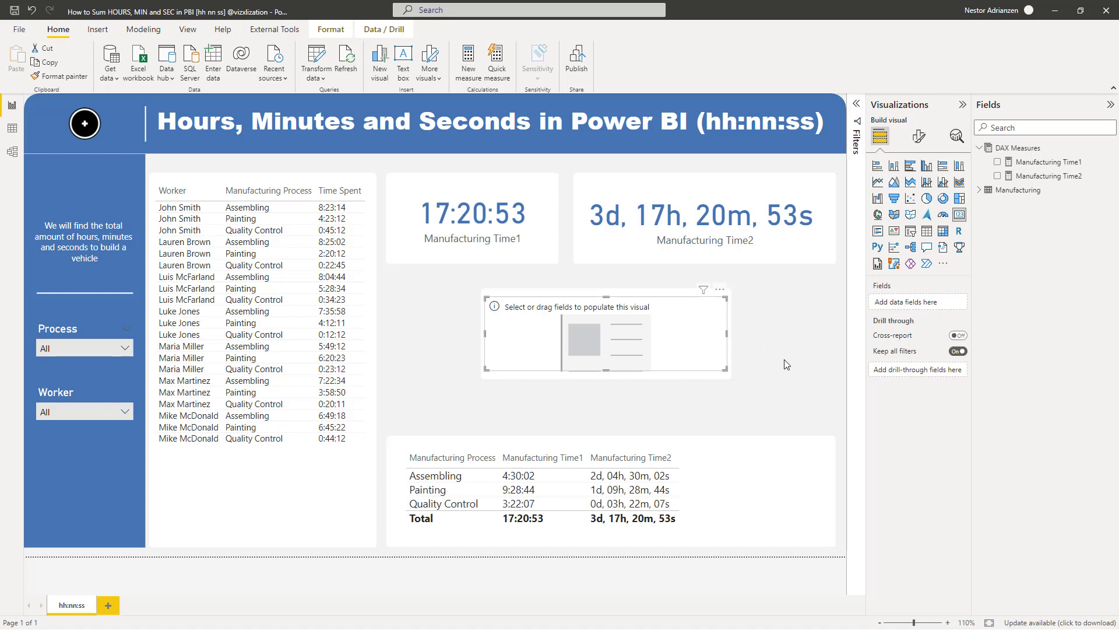
left_click(803, 320)
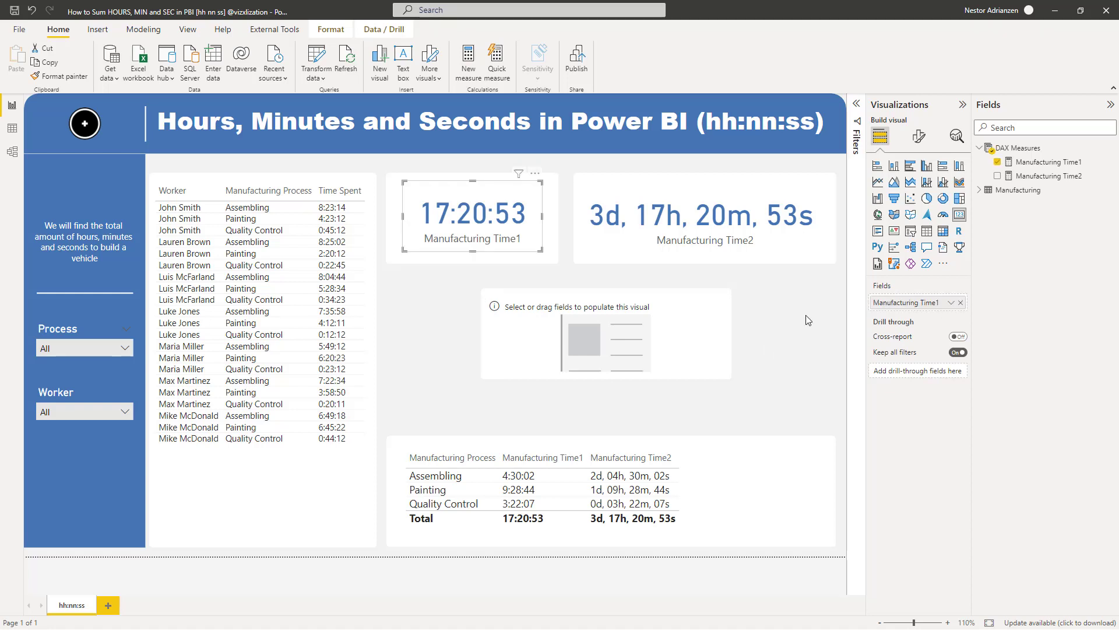
left_click(537, 242)
left_click(1046, 163)
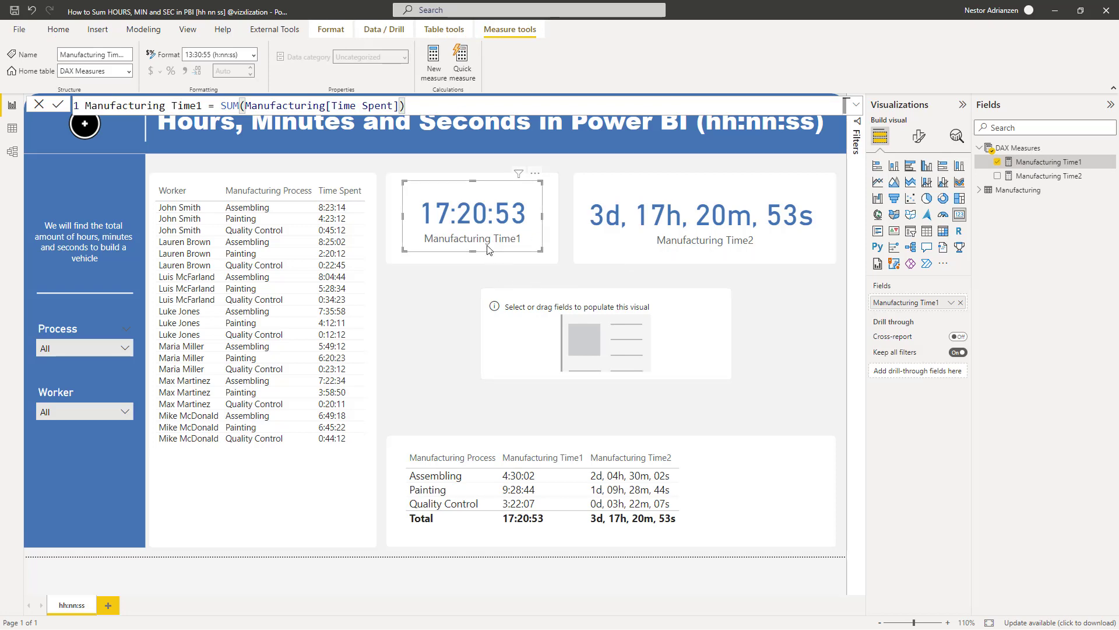
left_click(532, 261)
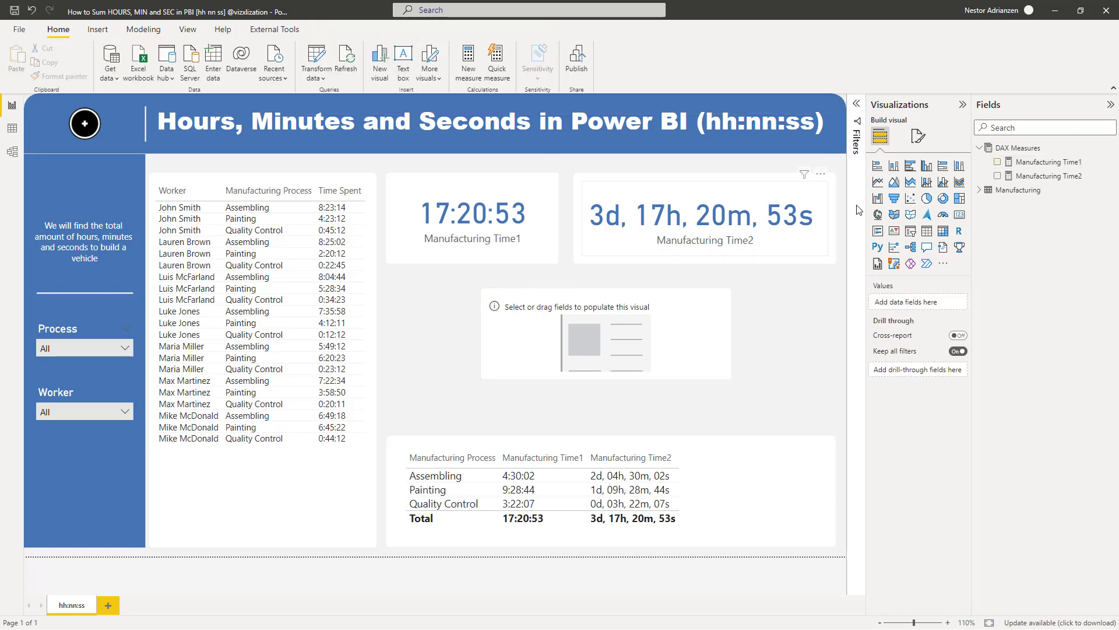
Step: Examine the Total_Hours variable of the Manufacturing Time2 measure: its SUMX, HOUR, MINUTE and SECOND functions and the divisors 60 and 3600
left_click(1049, 176)
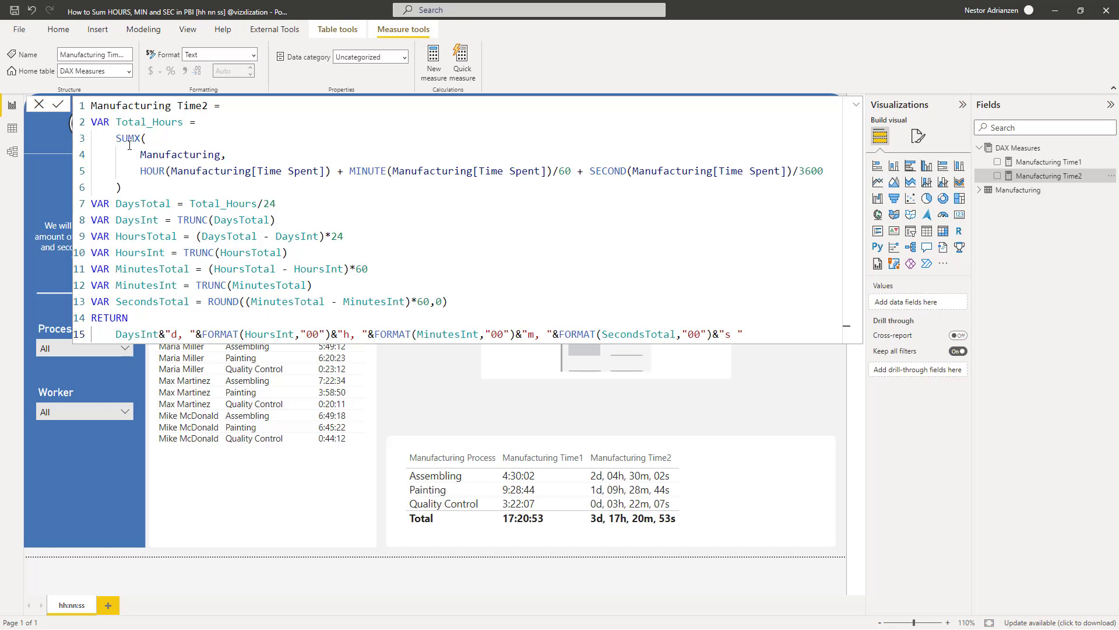
double_click(125, 140)
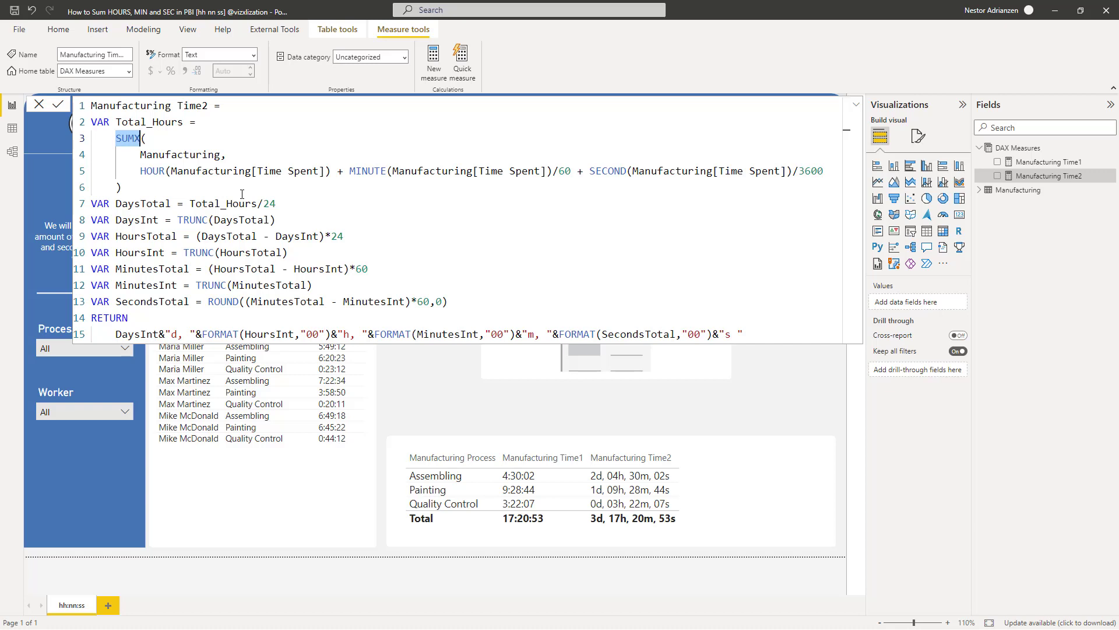
left_click(140, 171)
left_click_drag(140, 170, 166, 170)
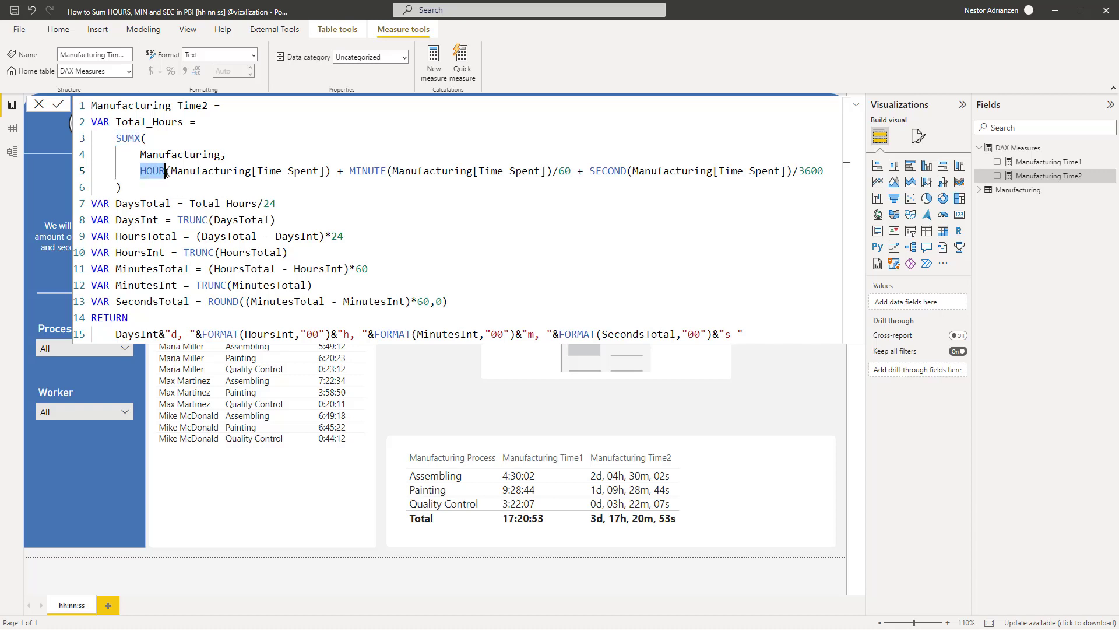
left_click_drag(350, 171, 389, 172)
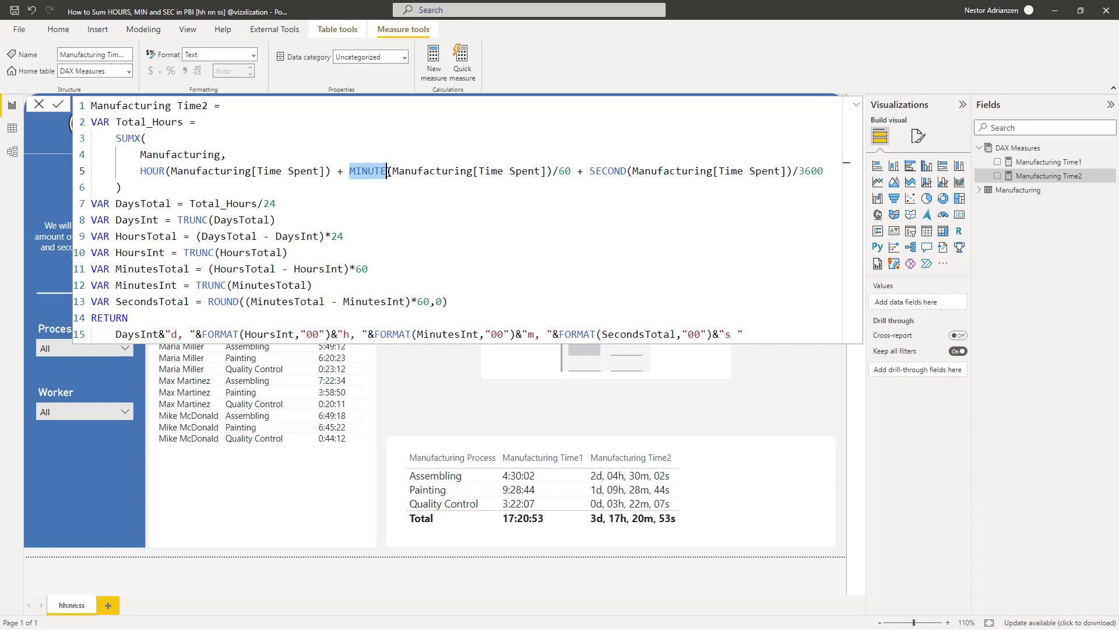
double_click(618, 170)
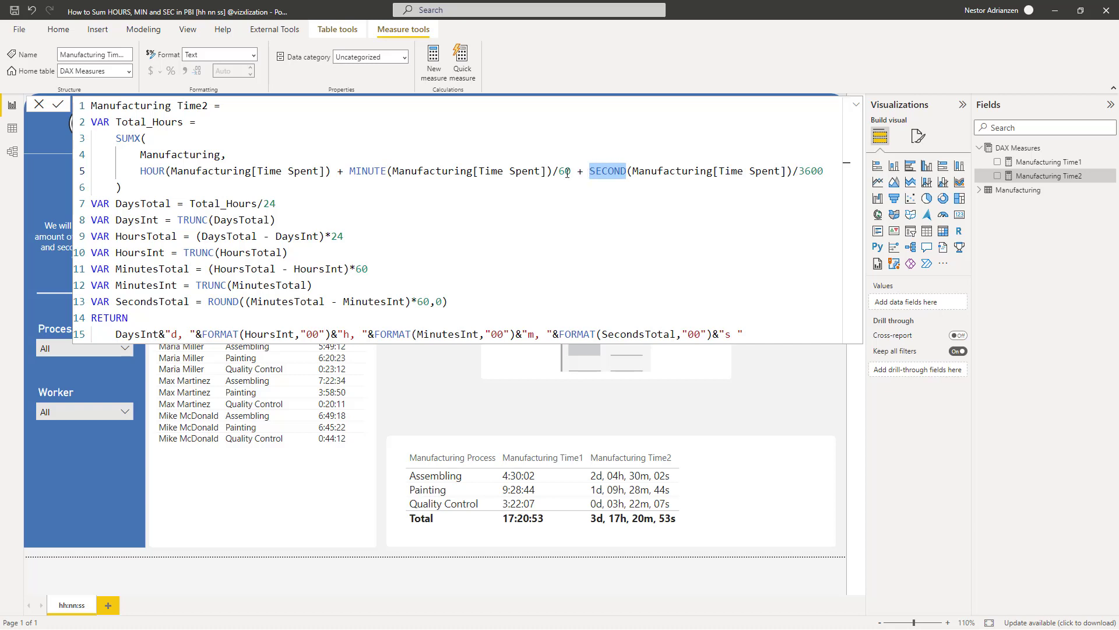
left_click_drag(574, 172, 558, 172)
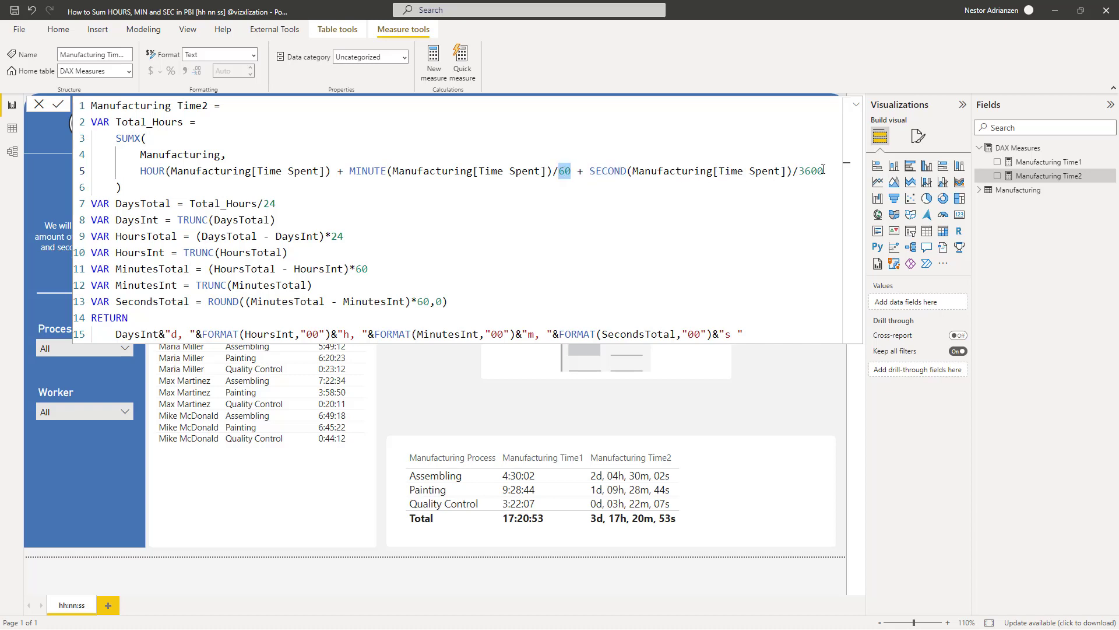
left_click_drag(824, 170, 799, 172)
left_click_drag(141, 144, 153, 171)
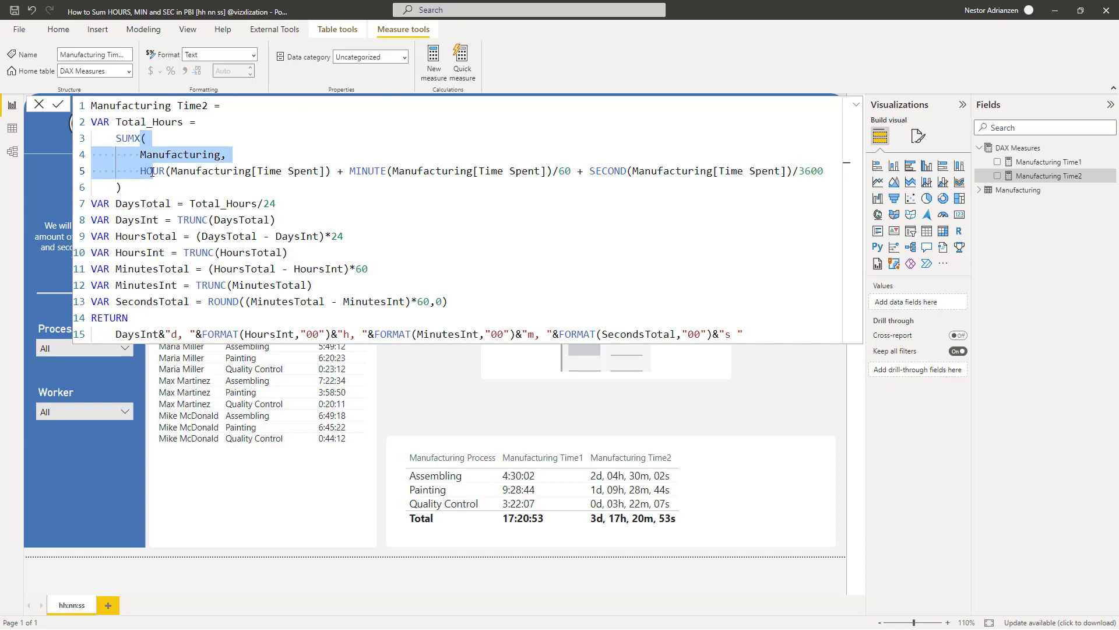
left_click(132, 186)
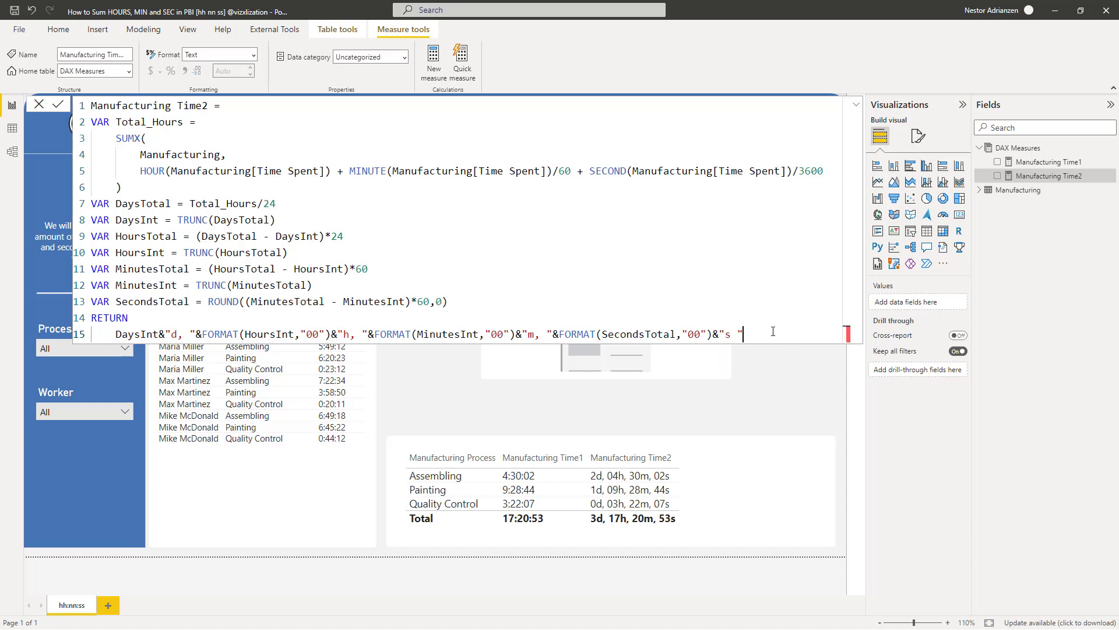
Step: Copy the full Manufacturing Time2 code into a new measure in the DAX Measures table and name it Manufacturing Time3
key("ctrl+a")
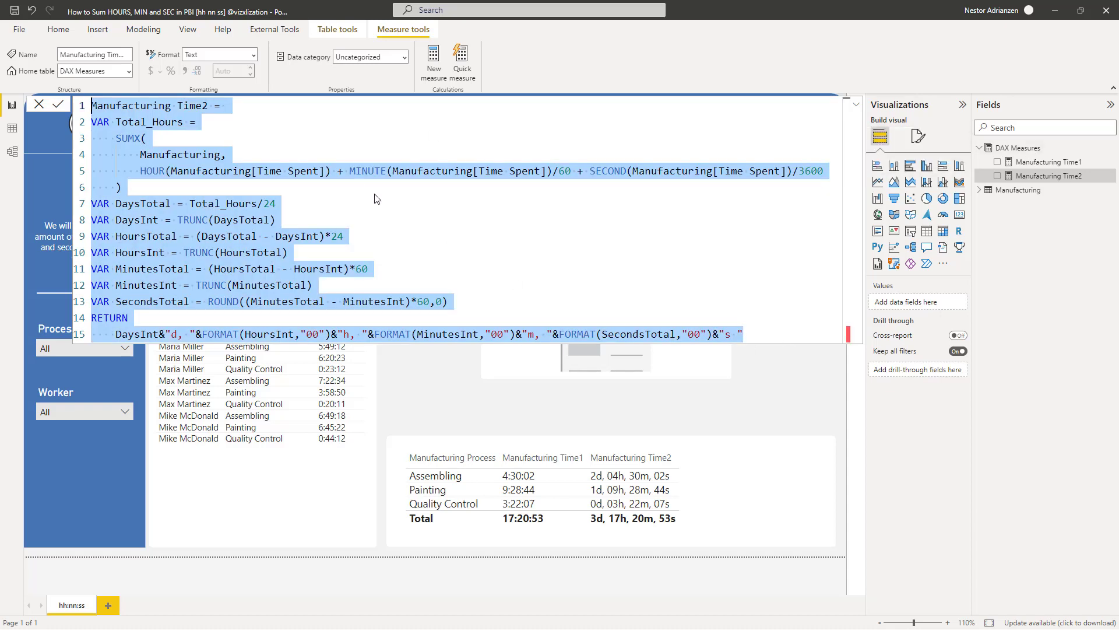
right_click(1029, 149)
key("Escape")
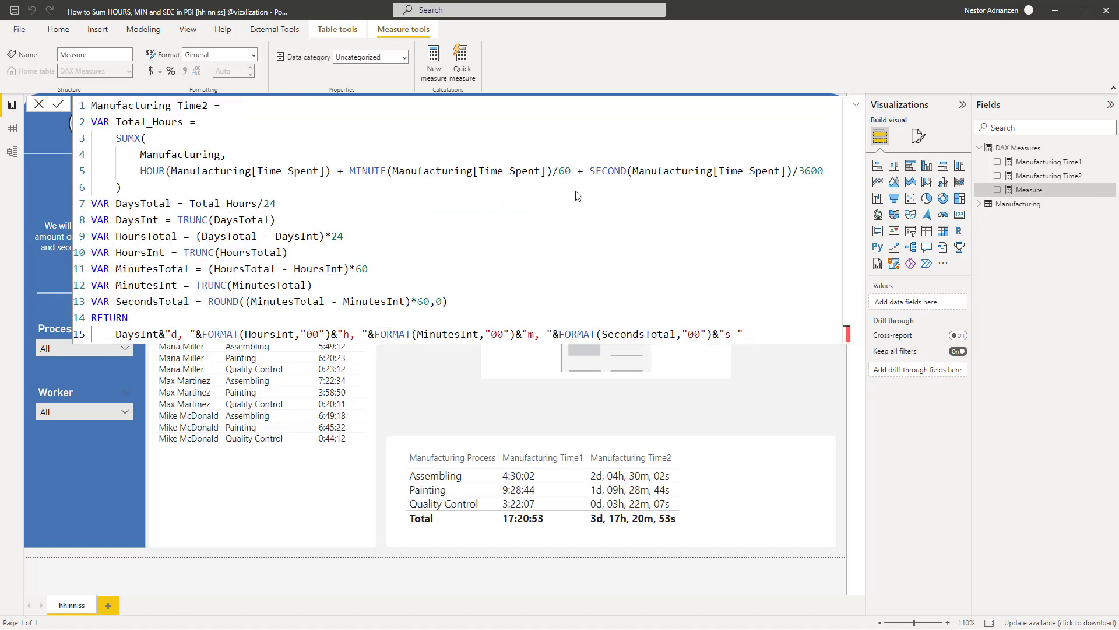
left_click(208, 108)
key("BackSpace")
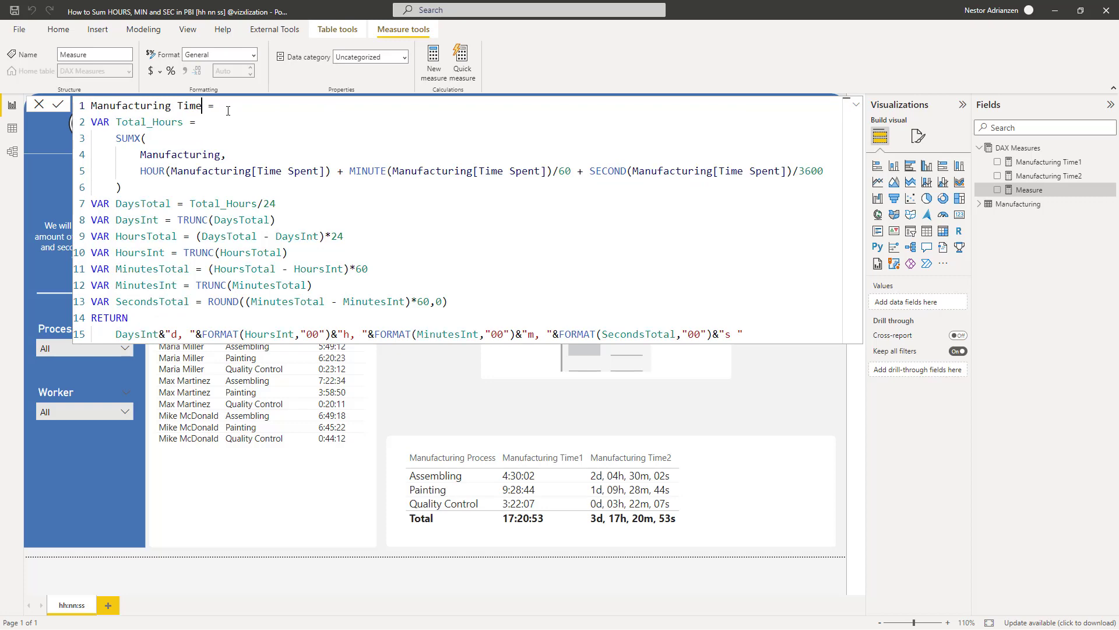
type("3")
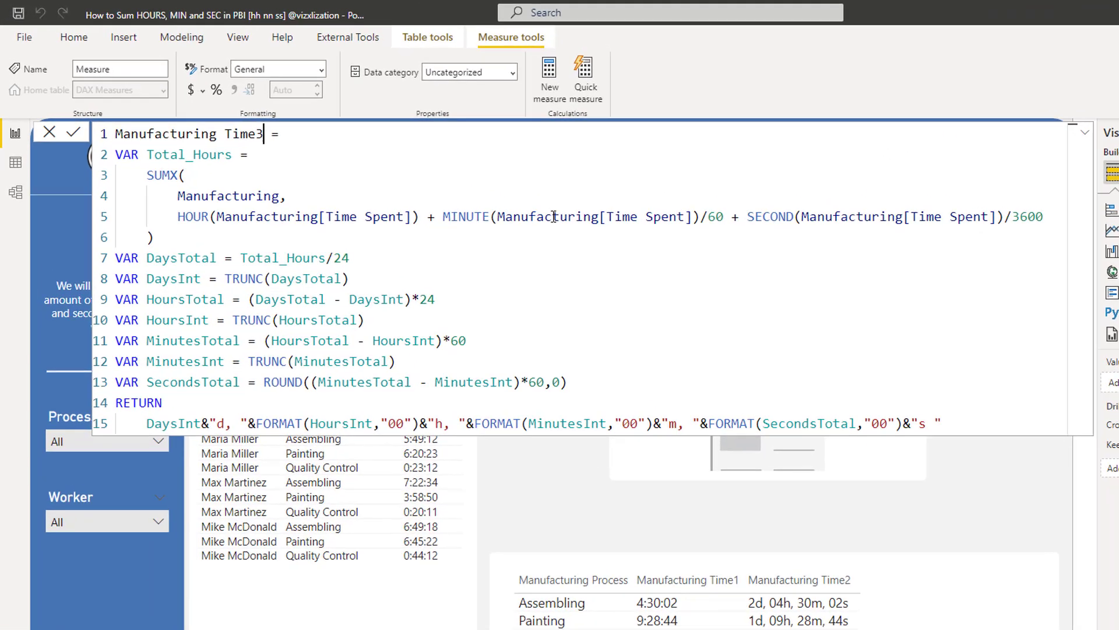
Step: Rewrite the minutes term of Total_Hours with the DIVIDE function, as DIVIDE(MINUTE(Manufacturing[Time Spent]),60)
left_click(349, 170)
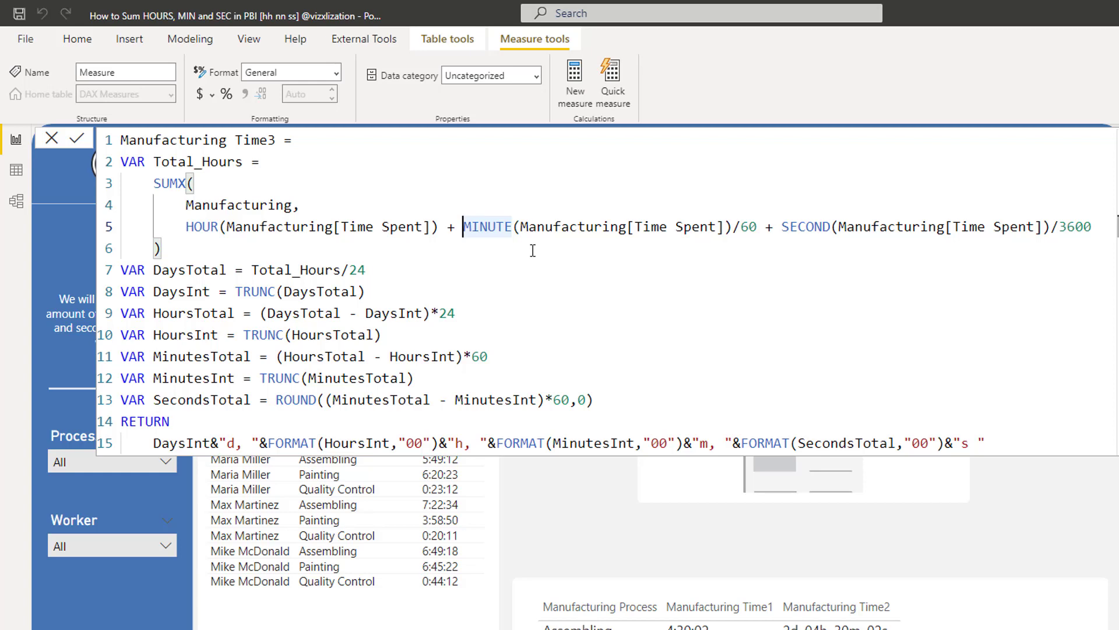
type("divi")
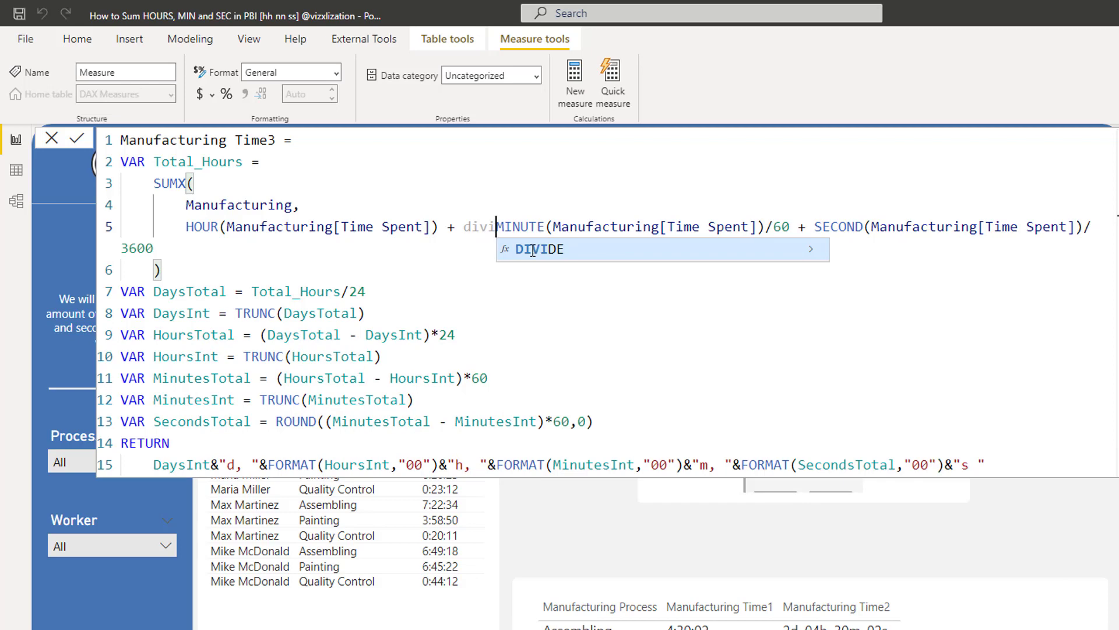
left_click(532, 249)
left_click(799, 227)
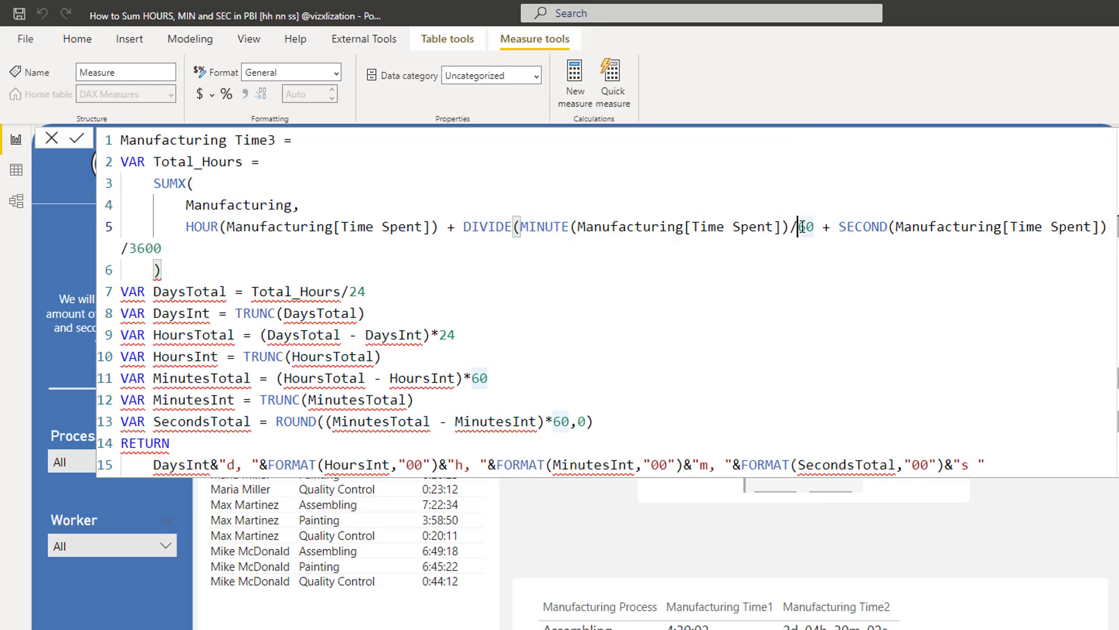
key("BackSpace")
type(",")
key("Right")
key("Right")
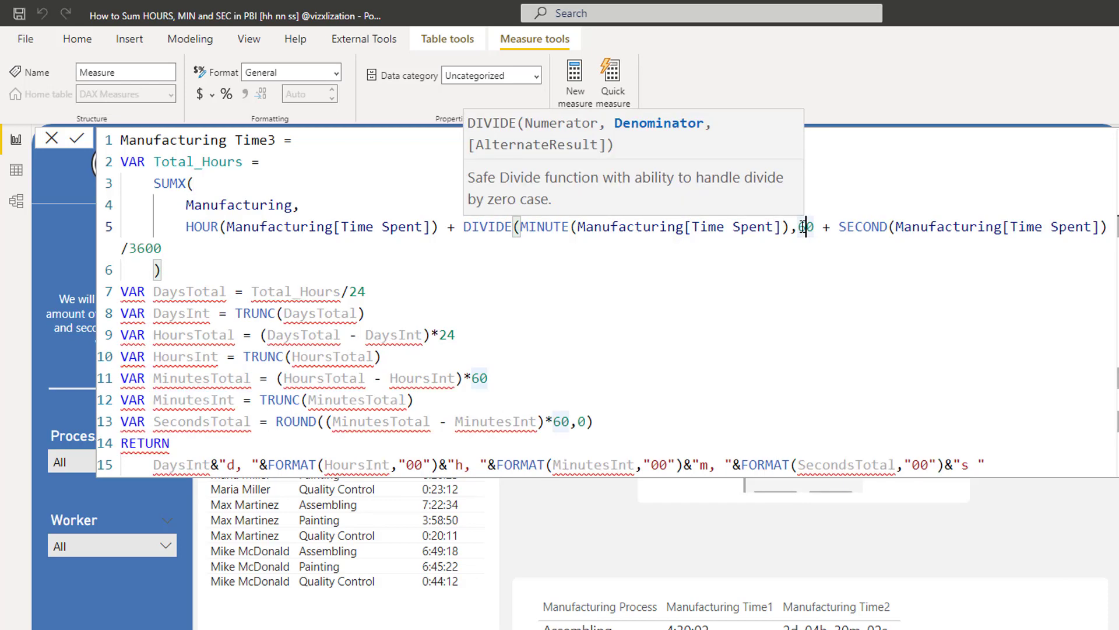
type(")")
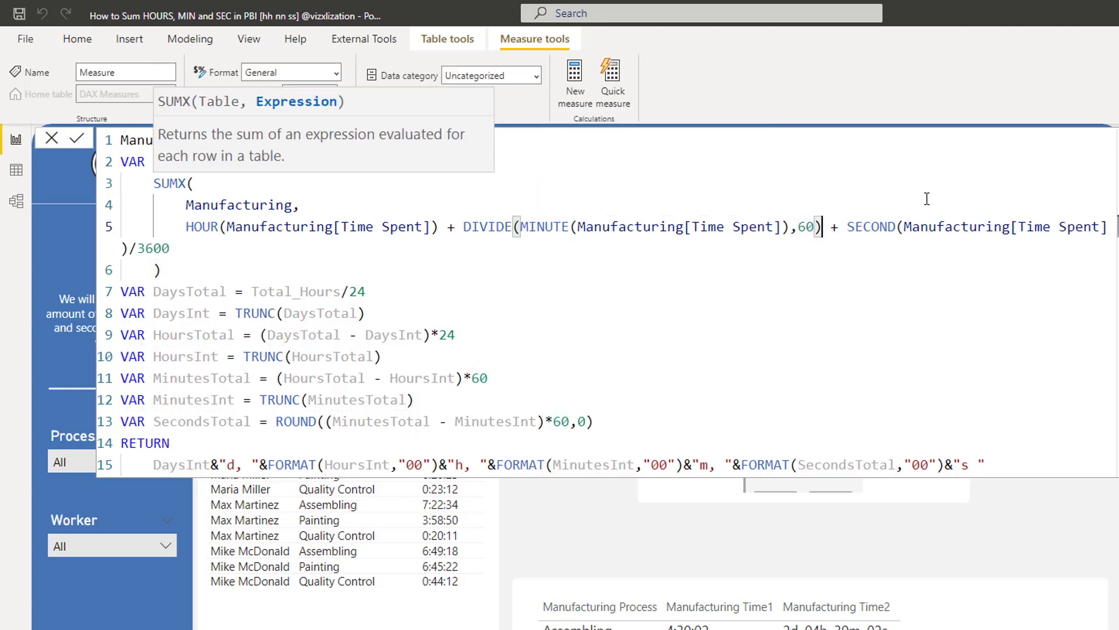
Step: Rewrite the seconds term of Total_Hours as DIVIDE(SECOND(Manufacturing[Time Spent]),3600)
left_click(846, 227)
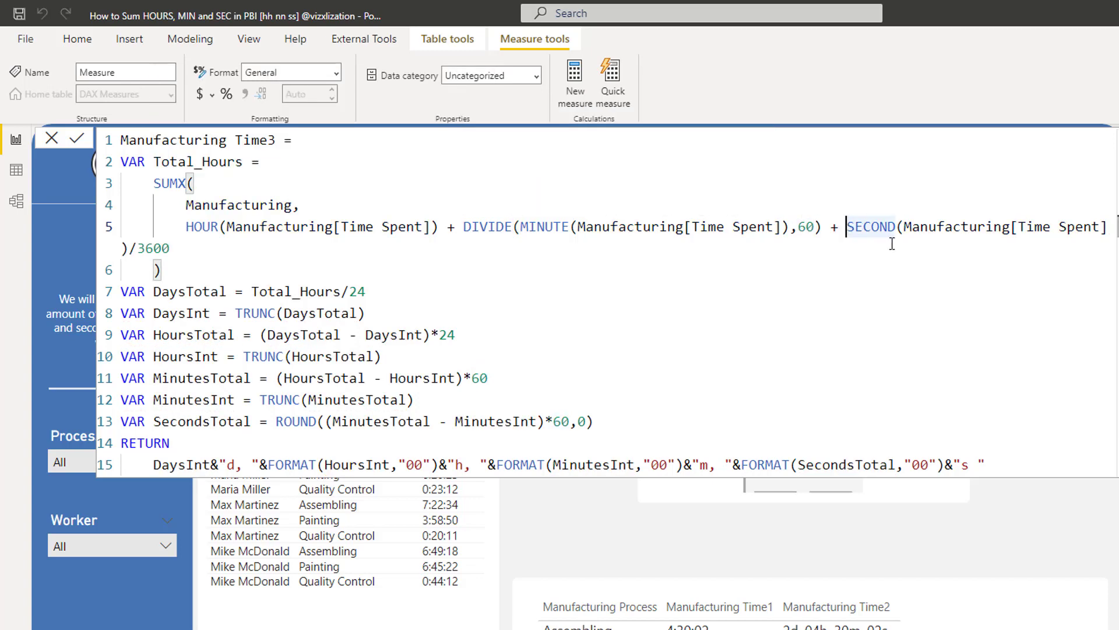
type("di")
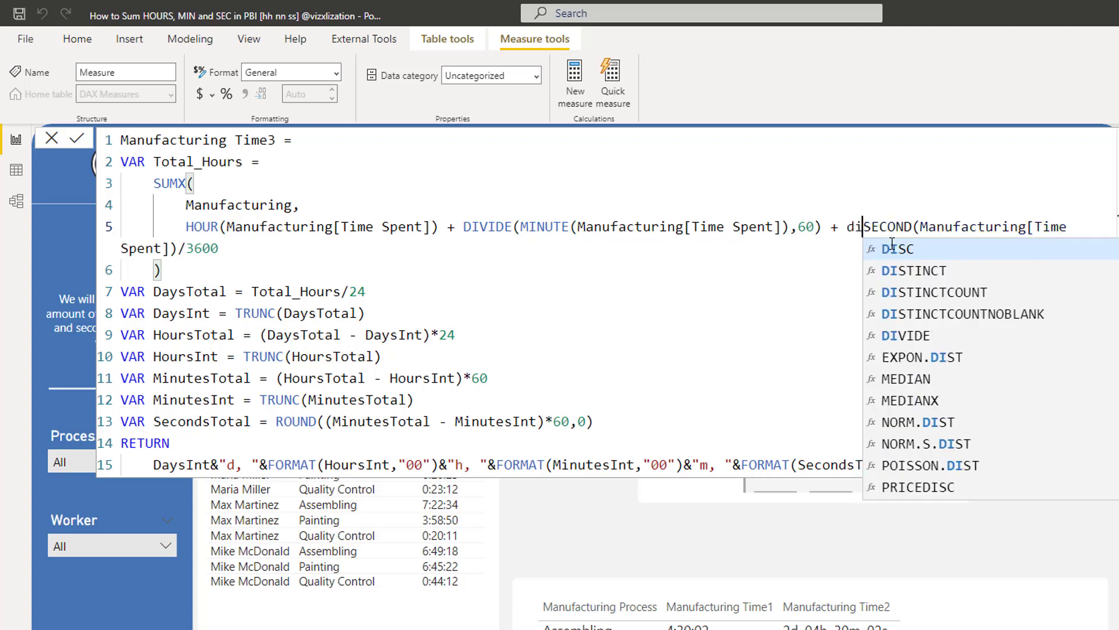
type("vi")
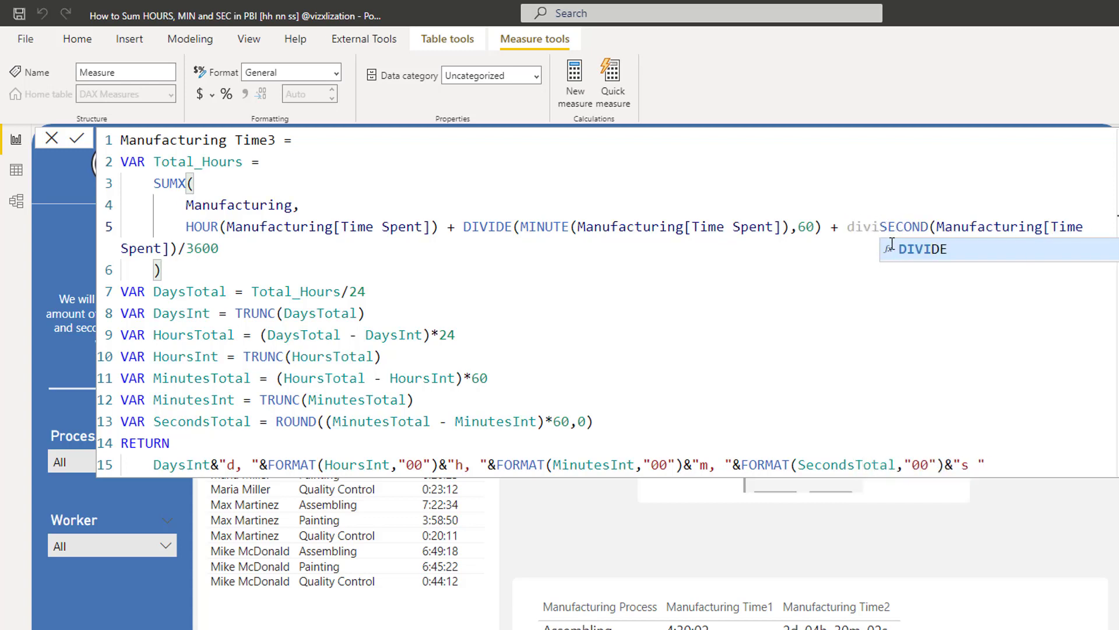
key("Tab")
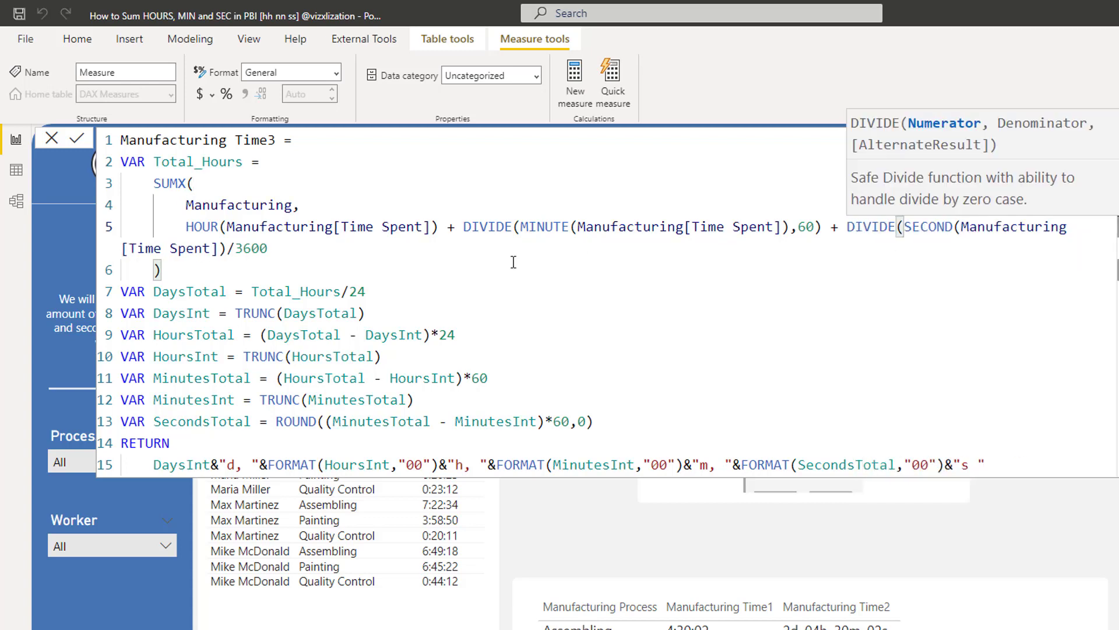
left_click(239, 252)
key("BackSpace")
type(",")
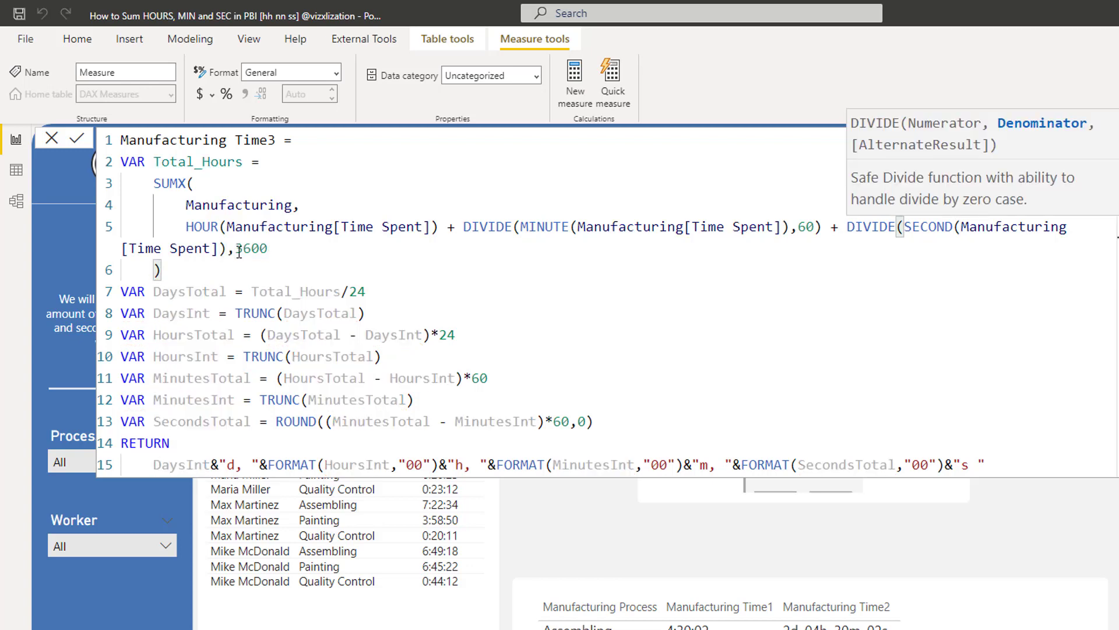
key("Right")
key("Right")
key("Right")
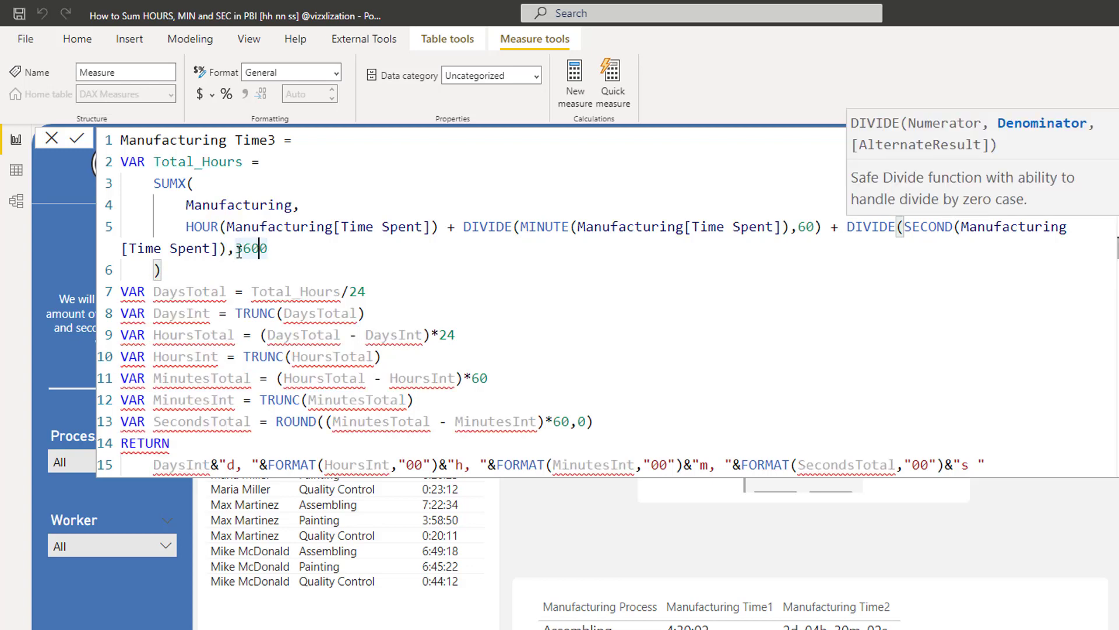
key("Right")
type(")")
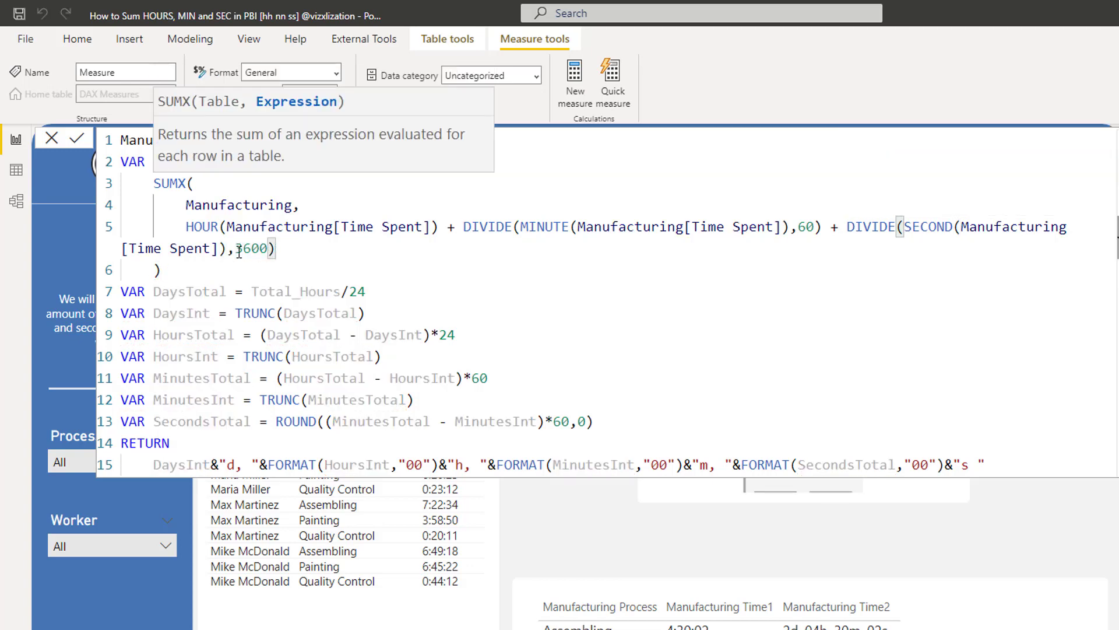
Step: Change the DaysTotal variable's expression to DIVIDE(Total_Hours,24)
scroll(376, 320, "down", 1)
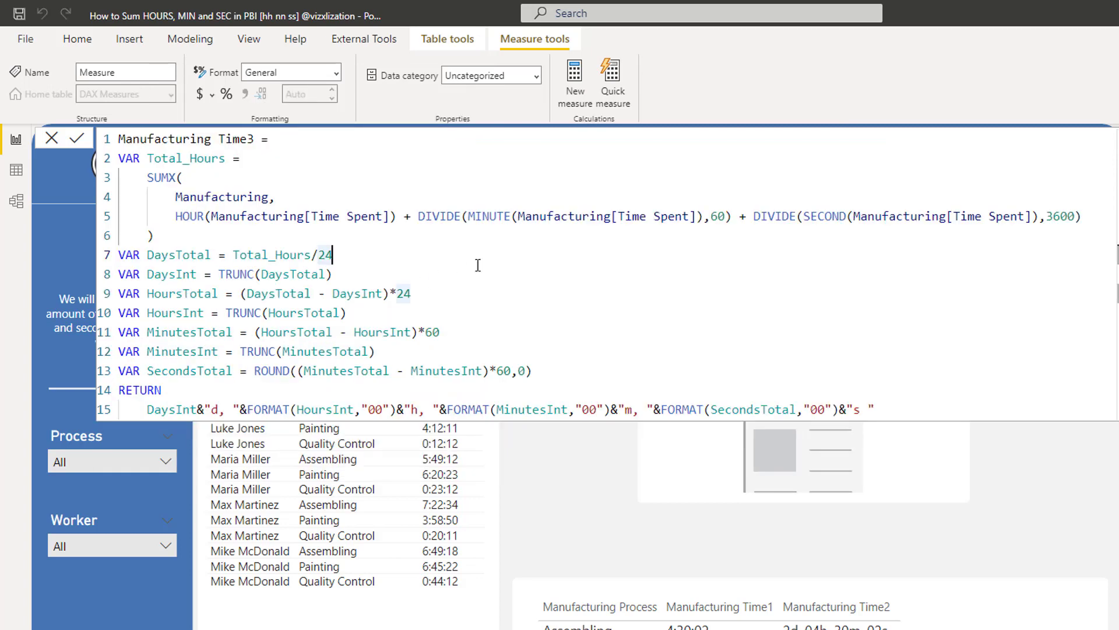
left_click(238, 257)
type("div")
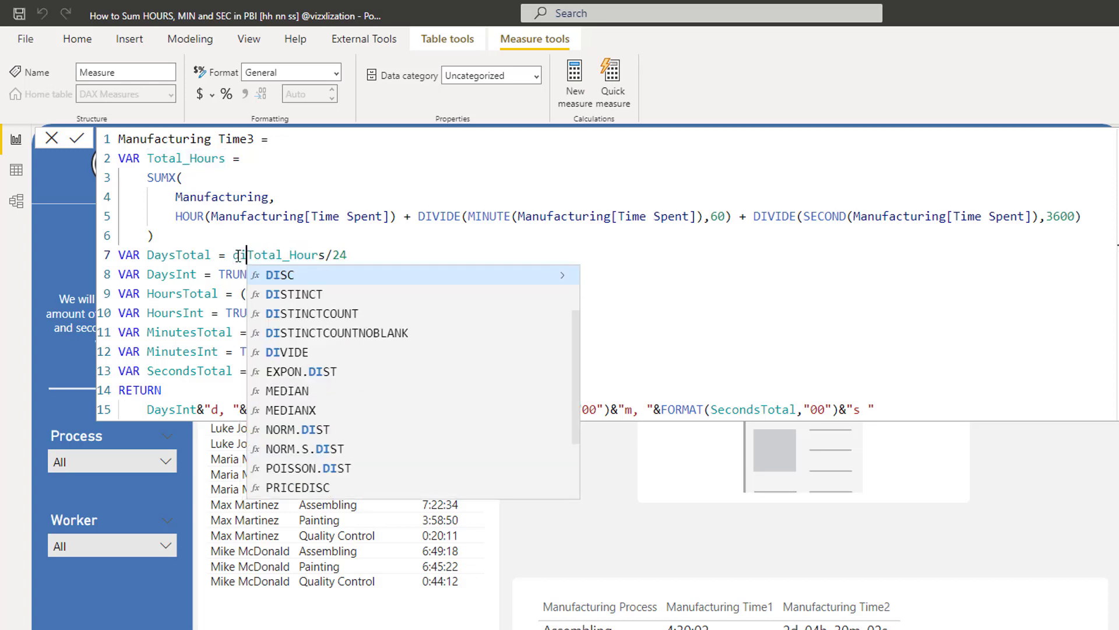
key("Tab")
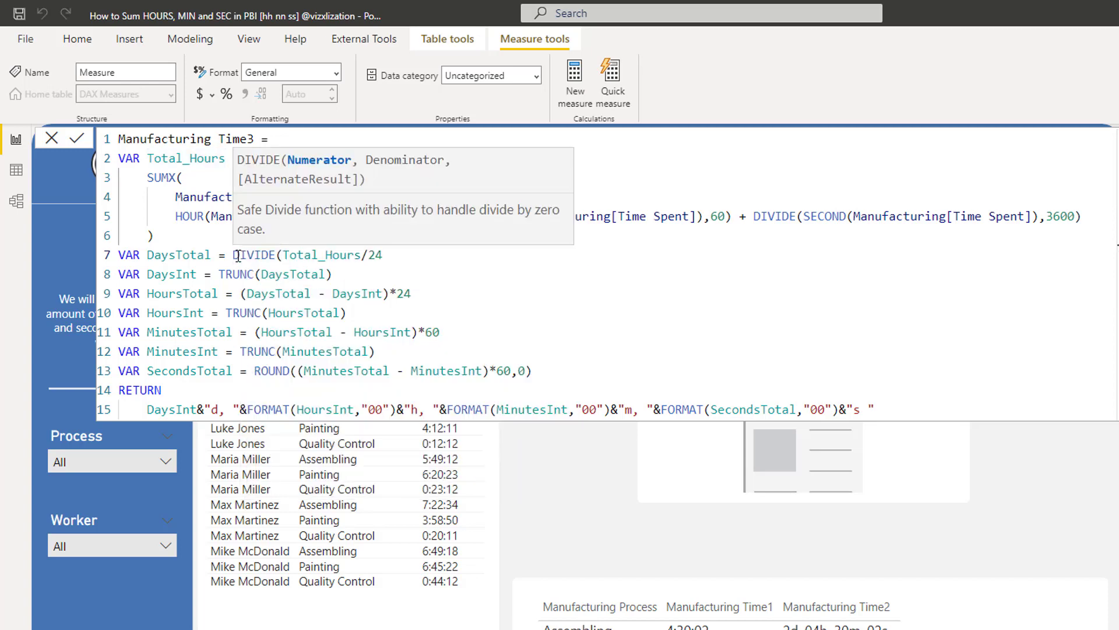
left_click(367, 257)
key("BackSpace")
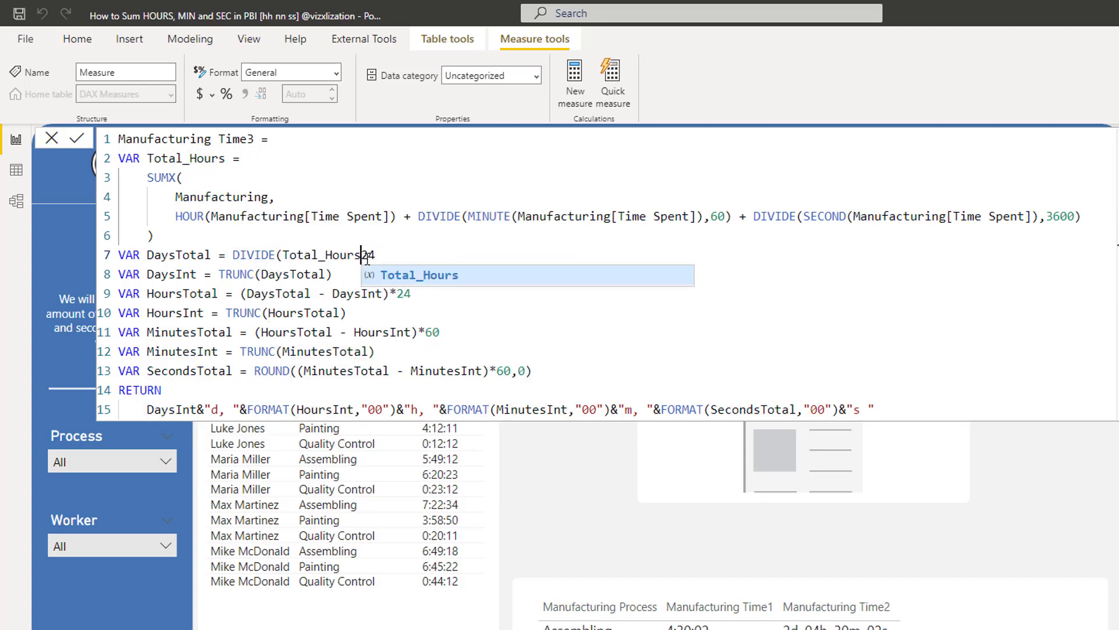
type(",")
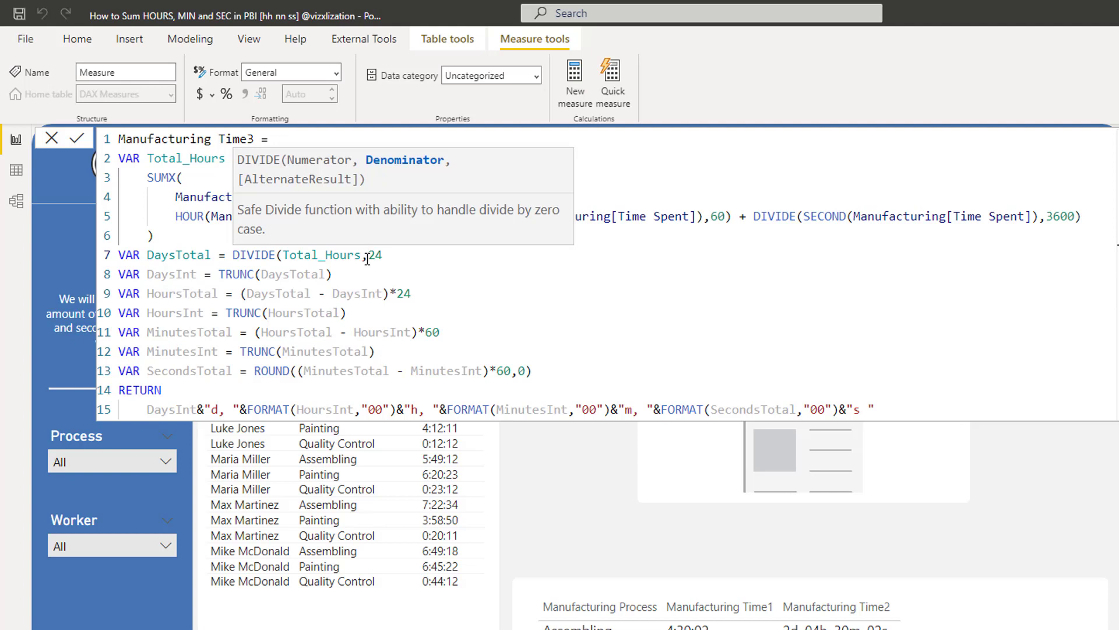
key("End")
type(")")
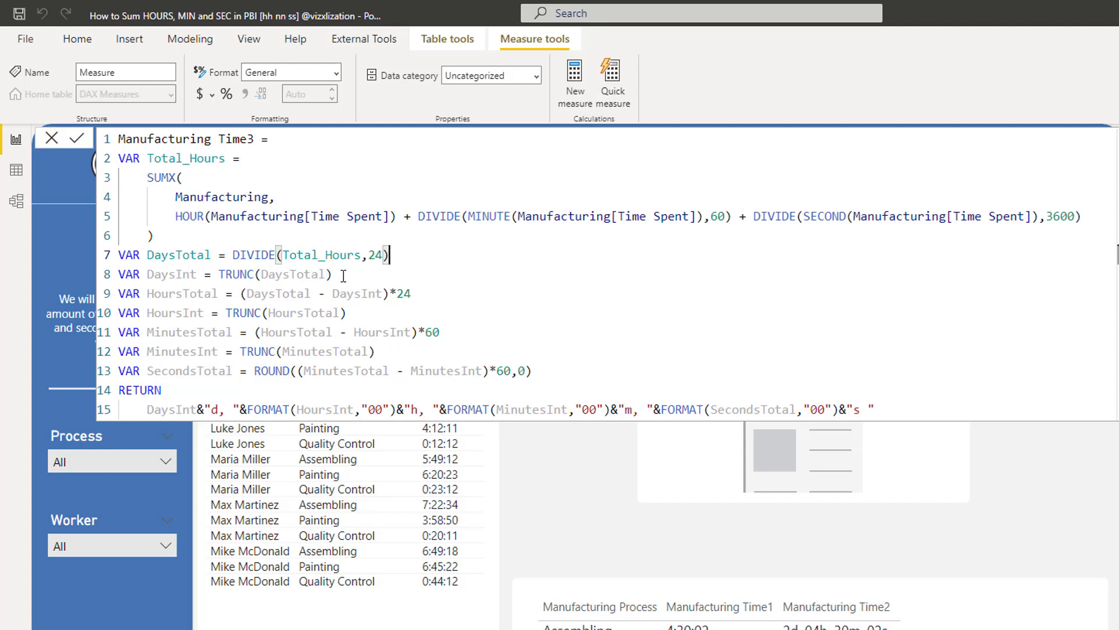
Step: Delete the whole DaysInt variable line from the Manufacturing Time3 measure
left_click_drag(334, 274, 106, 284)
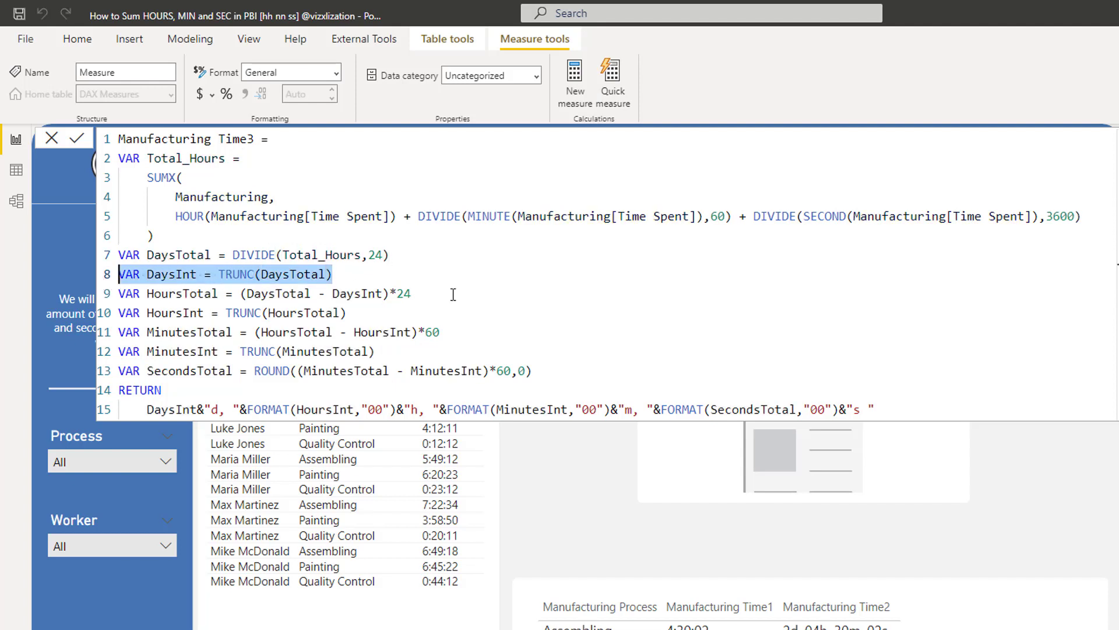
key("Delete")
key("Delete")
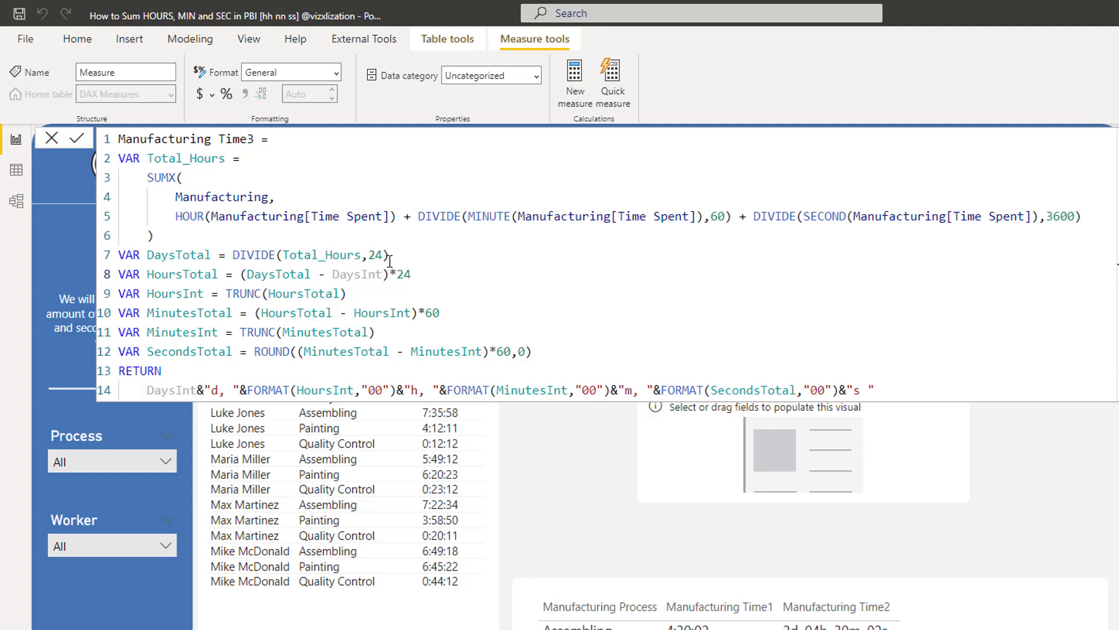
Step: Remove the DaysInt subtraction from the HoursTotal variable so its expression reads (DaysTotal)*24
left_click_drag(390, 256, 232, 255)
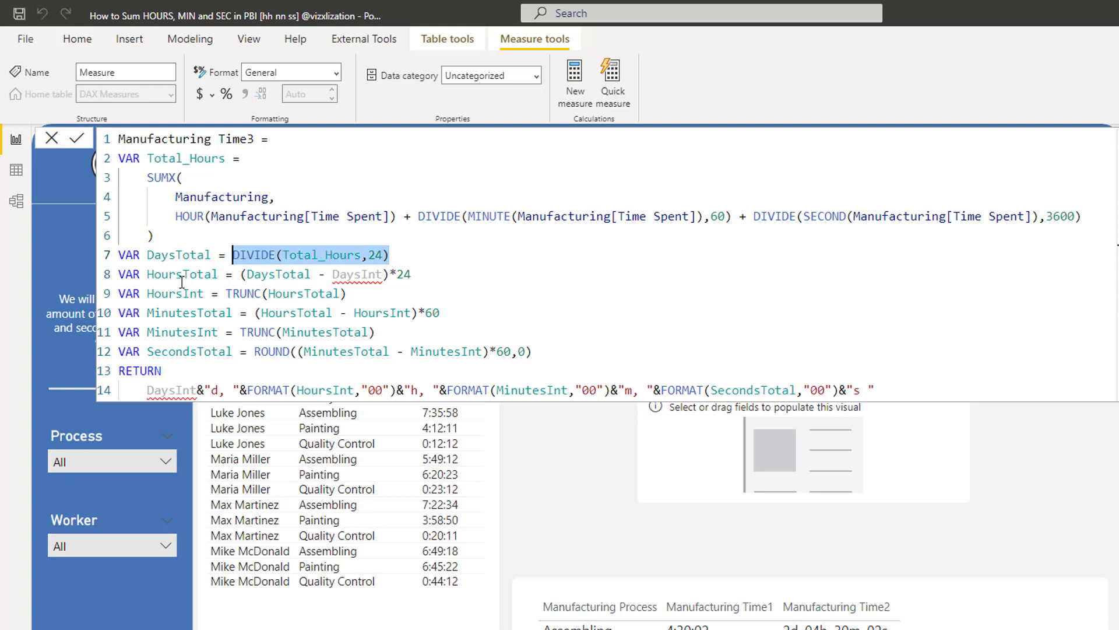
left_click(384, 273)
key("BackSpace")
key("BackSpace")
key("BackSpace")
key("BackSpace")
key("BackSpace")
key("BackSpace")
key("BackSpace")
key("BackSpace")
key("BackSpace")
key("BackSpace")
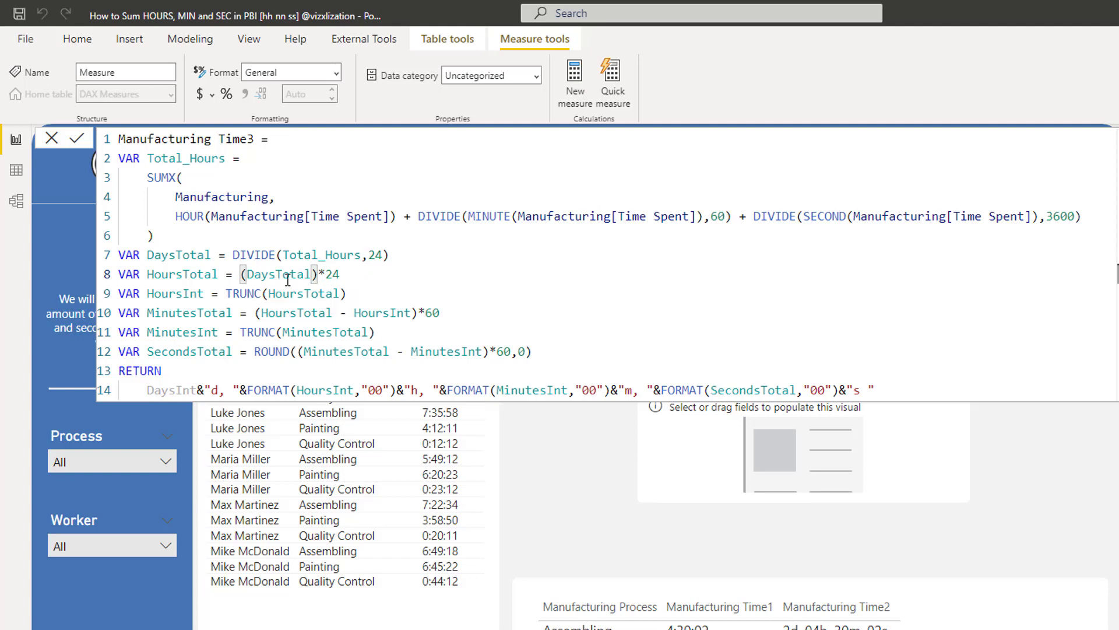
left_click(349, 275)
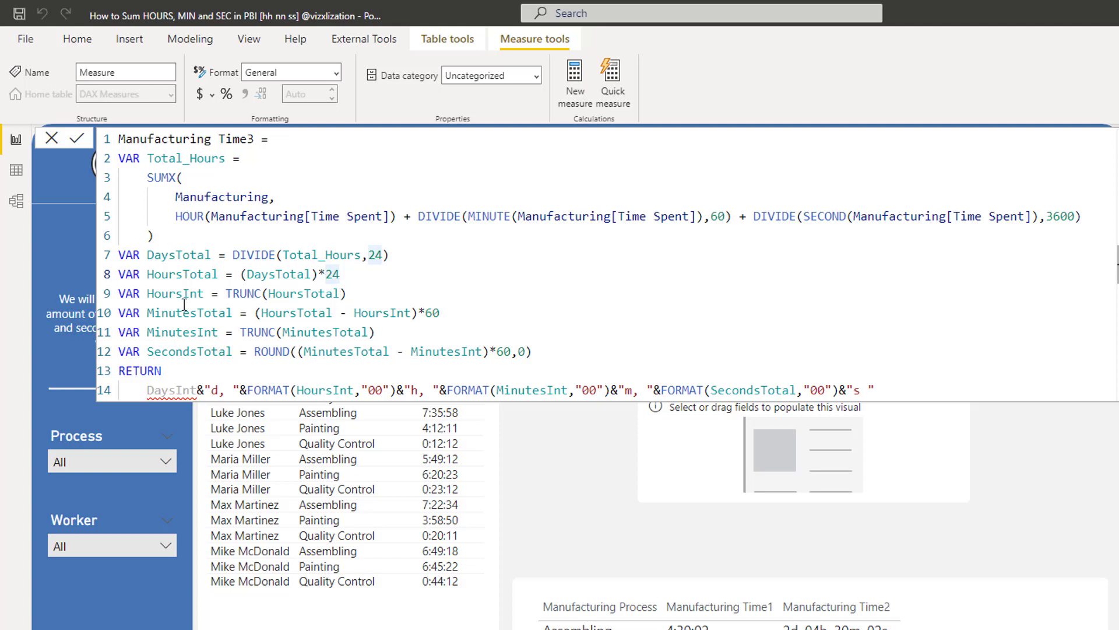
Step: Examine the HoursInt, MinutesTotal, MinutesInt and SecondsTotal variables, including their TRUNC and ROUND functions and the multiplication by 60
left_click_drag(203, 295, 162, 297)
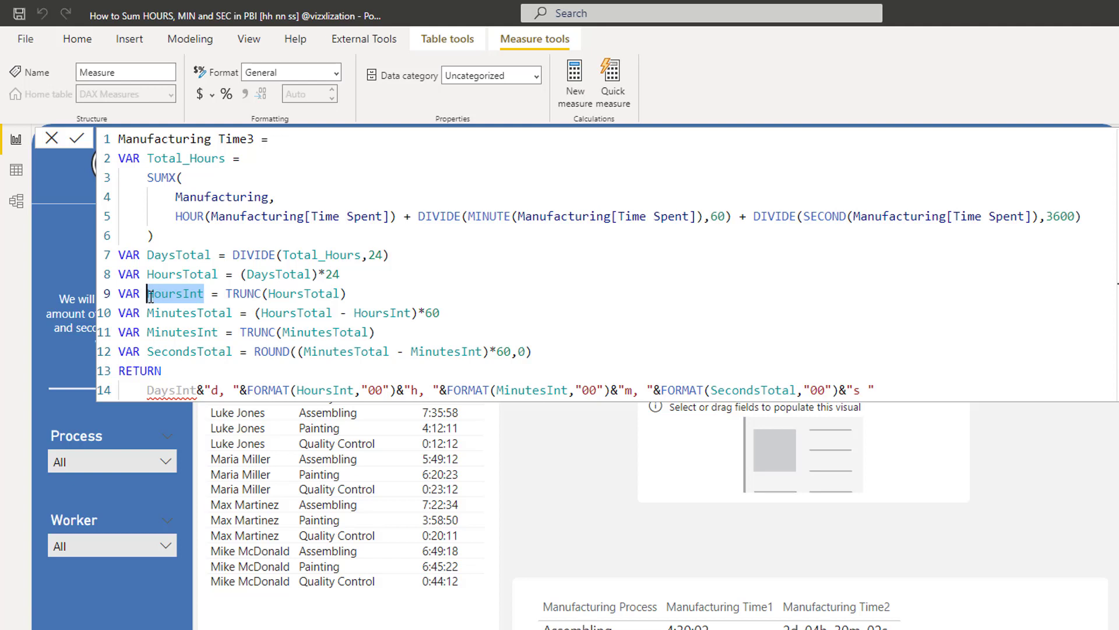
left_click_drag(340, 275, 223, 304)
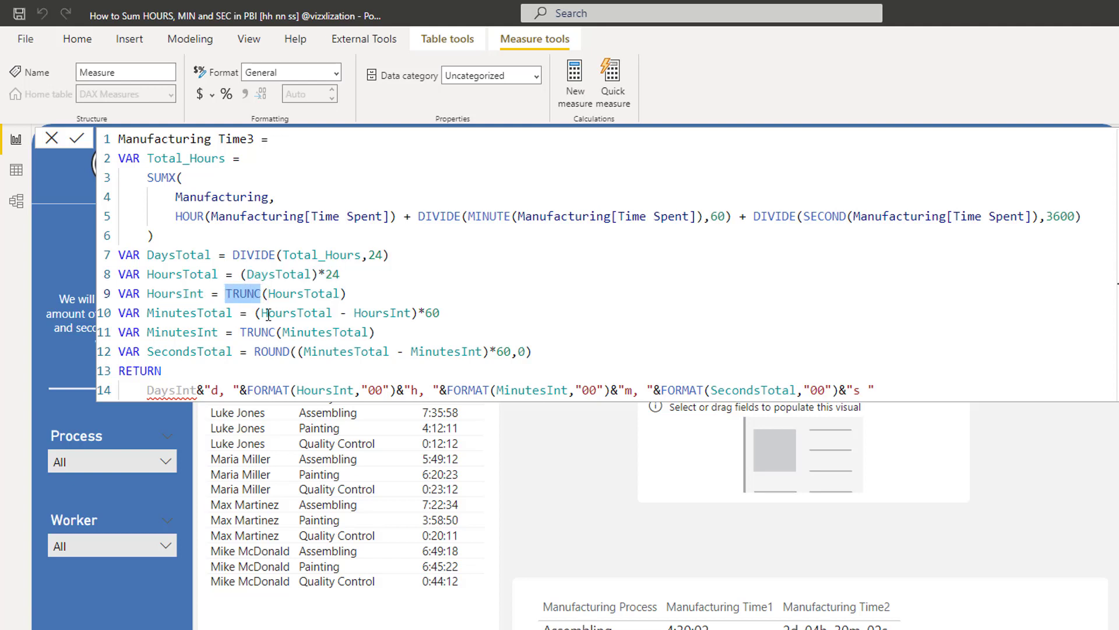
key("End")
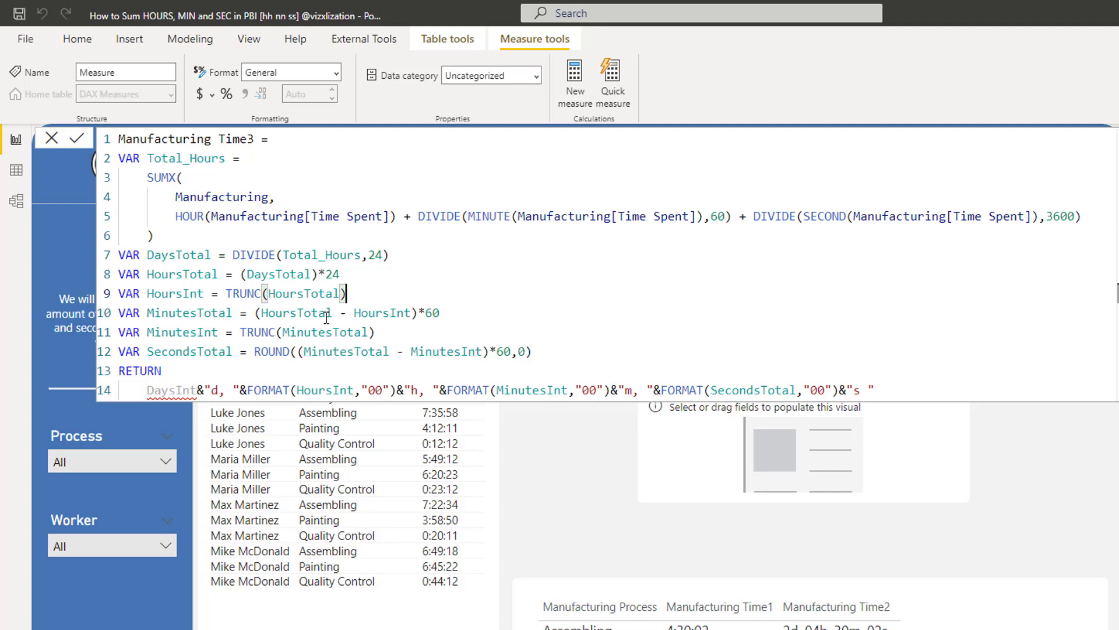
left_click_drag(333, 313, 290, 315)
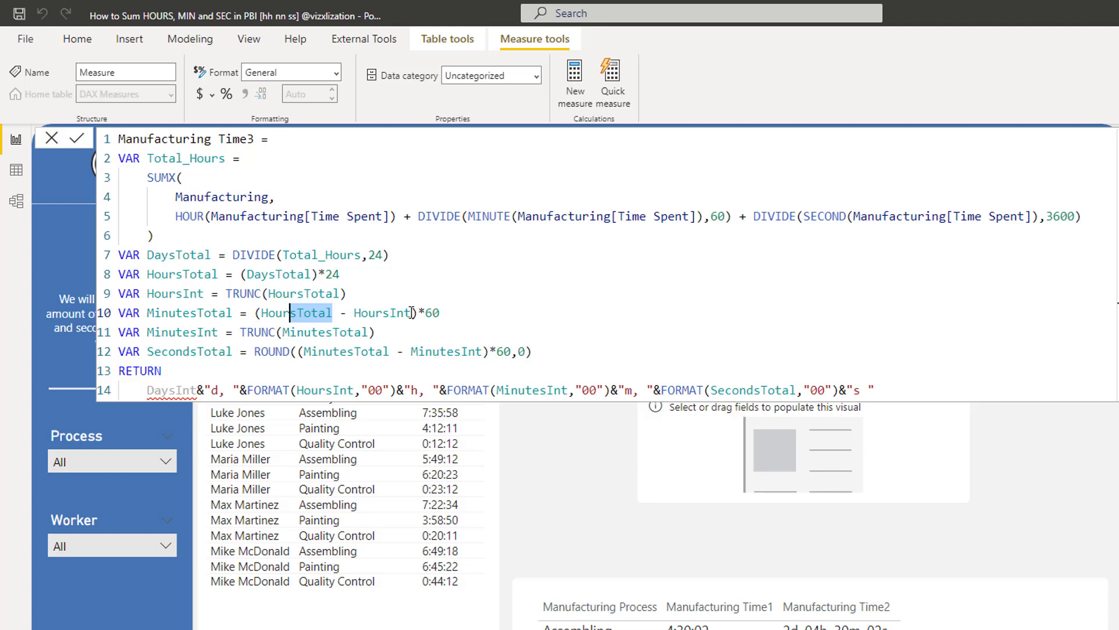
left_click_drag(412, 313, 381, 313)
left_click(434, 313)
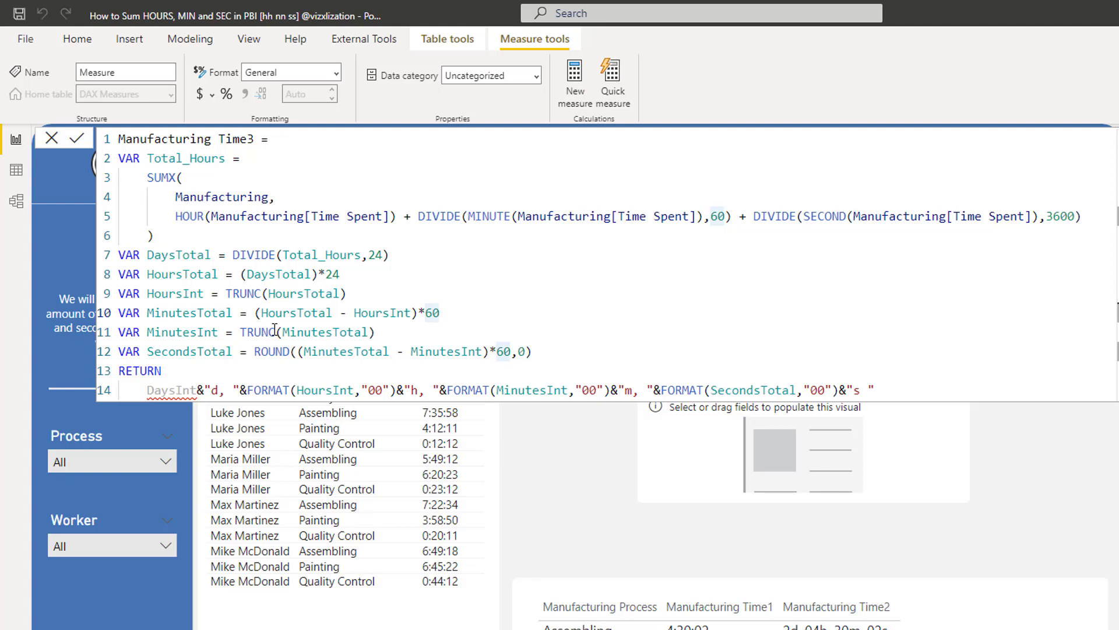
left_click_drag(275, 334, 241, 333)
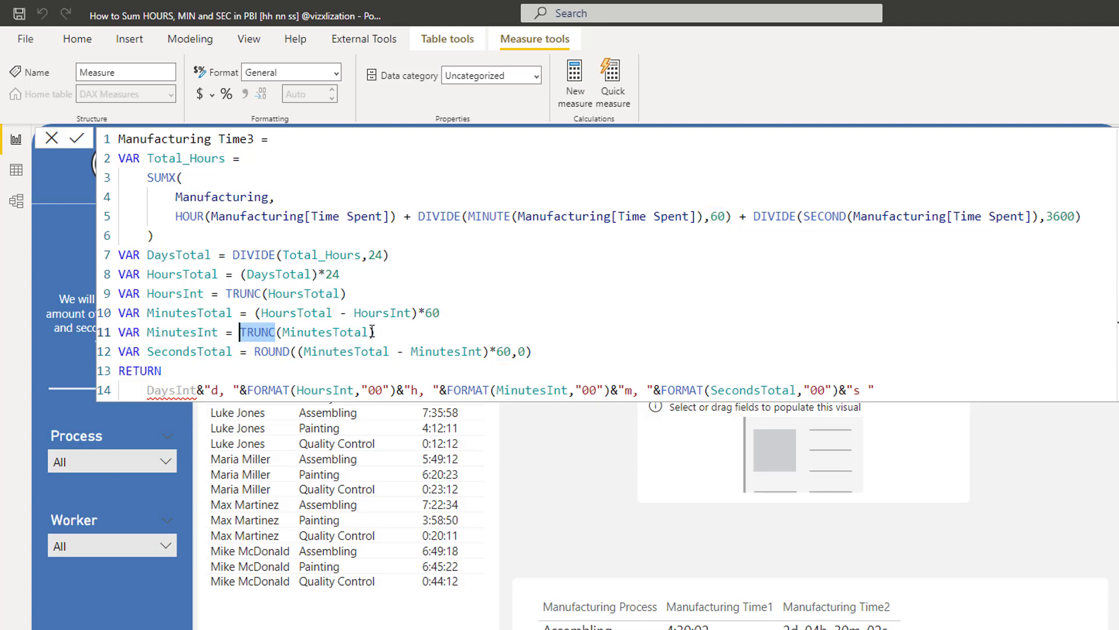
left_click_drag(370, 333, 147, 350)
left_click(228, 365)
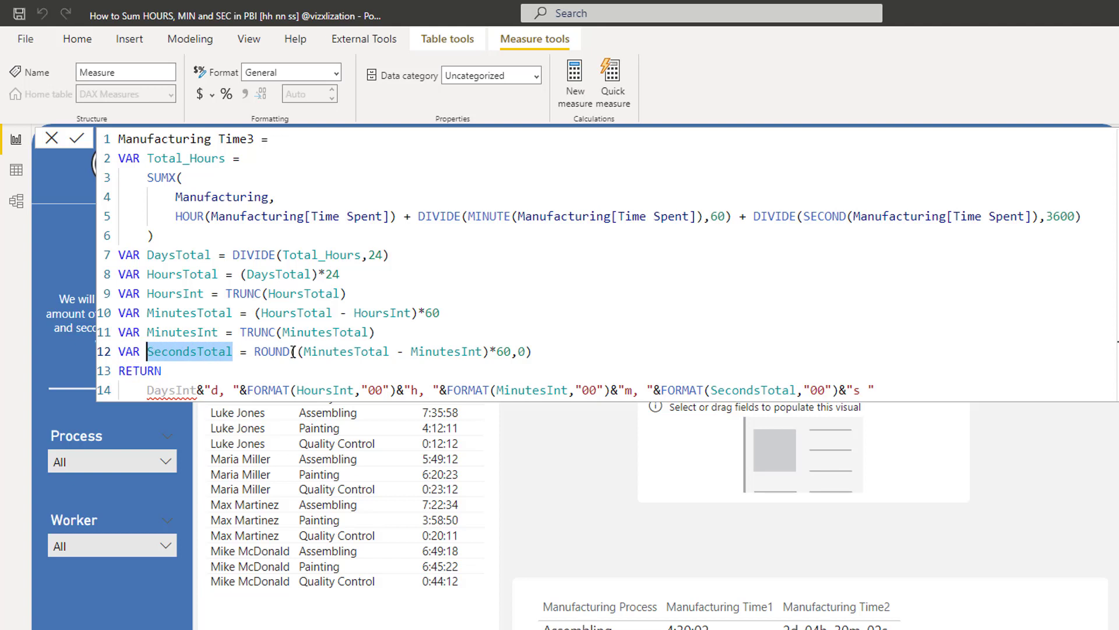
left_click_drag(292, 351, 253, 351)
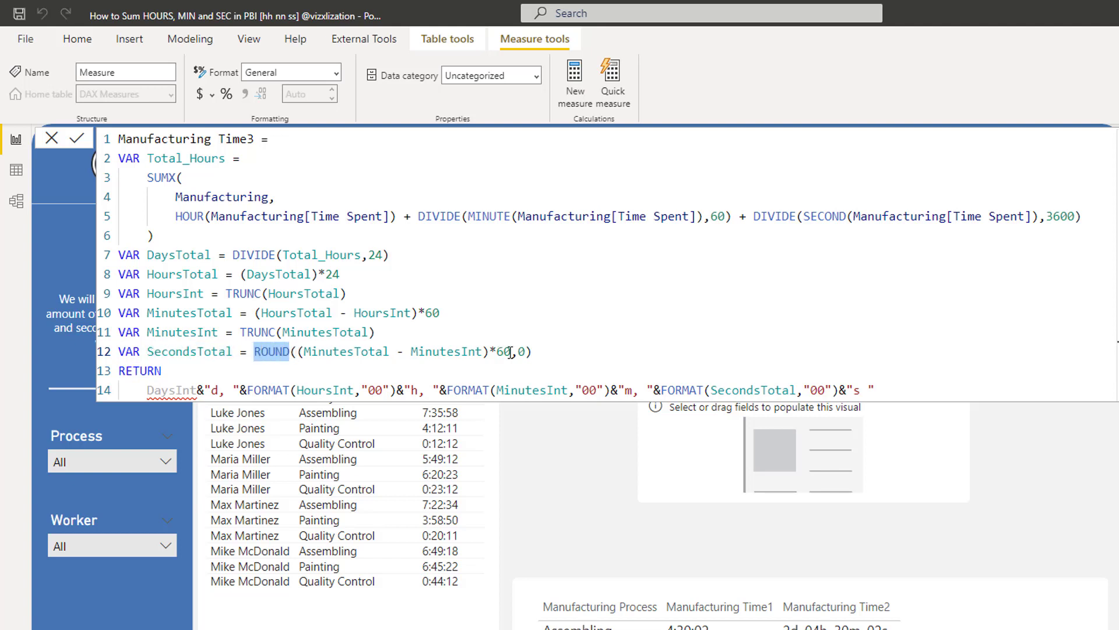
left_click(533, 351)
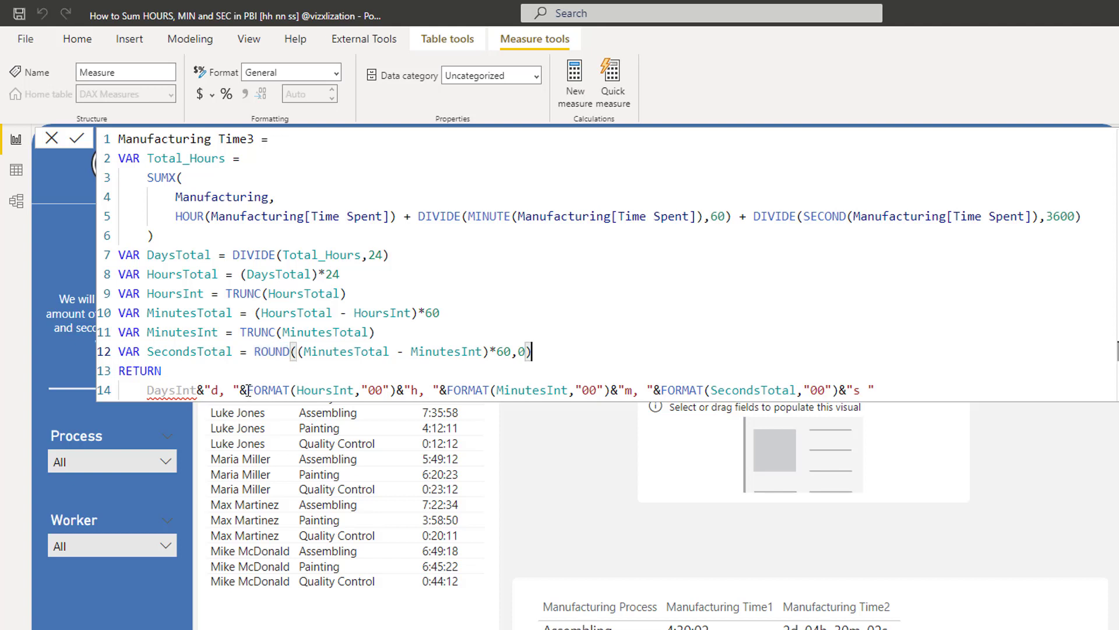
Step: Remove the days part, DaysInt&"d, "&, from the RETURN expression and check the remaining HoursInt and MinutesInt parts
left_click_drag(249, 390, 148, 397)
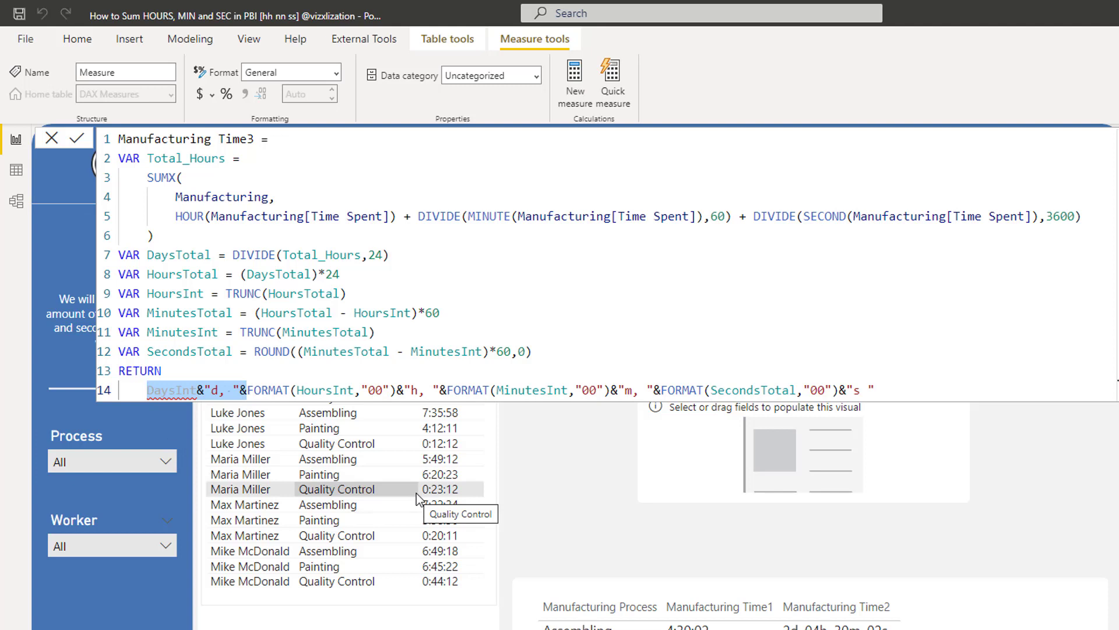
key("BackSpace")
left_click(225, 390)
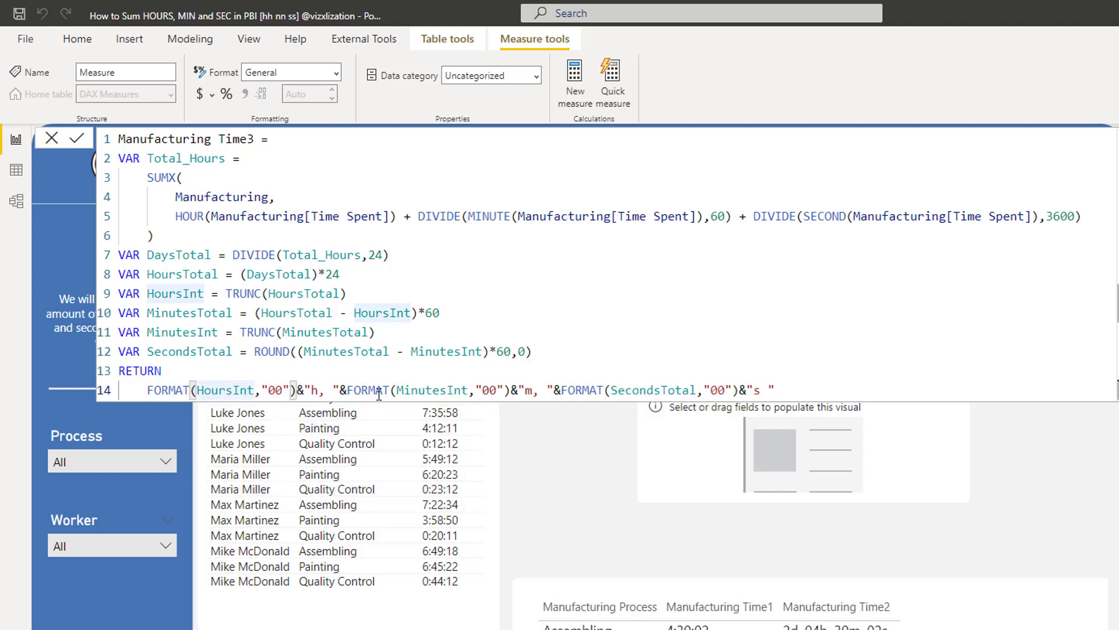
left_click(431, 390)
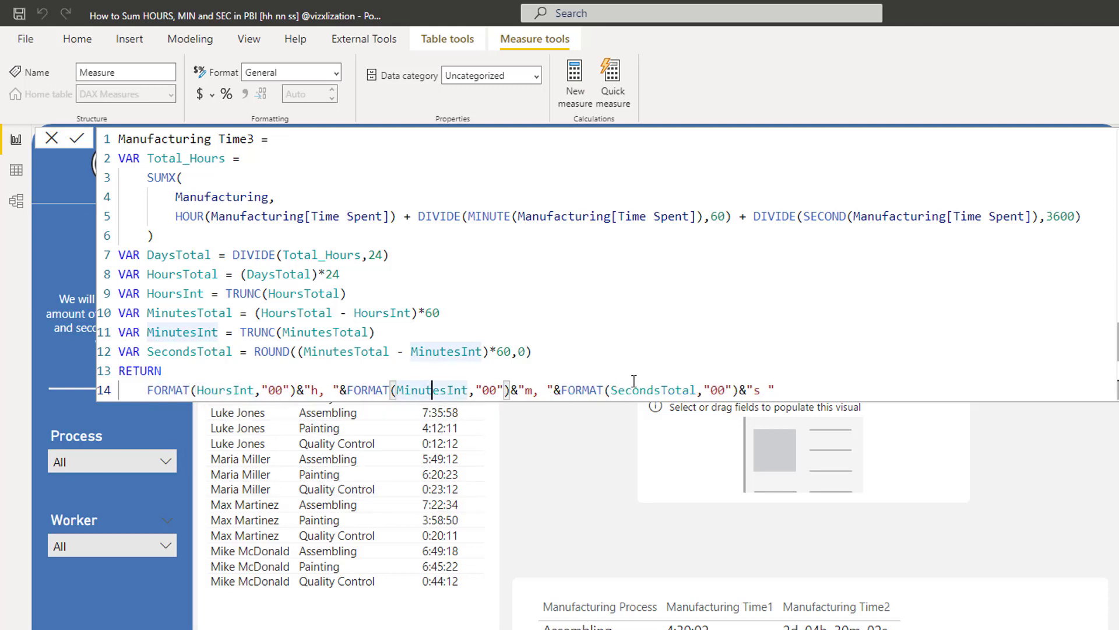
Step: Commit the Manufacturing Time3 measure and place it in the empty card visual
left_click(652, 390)
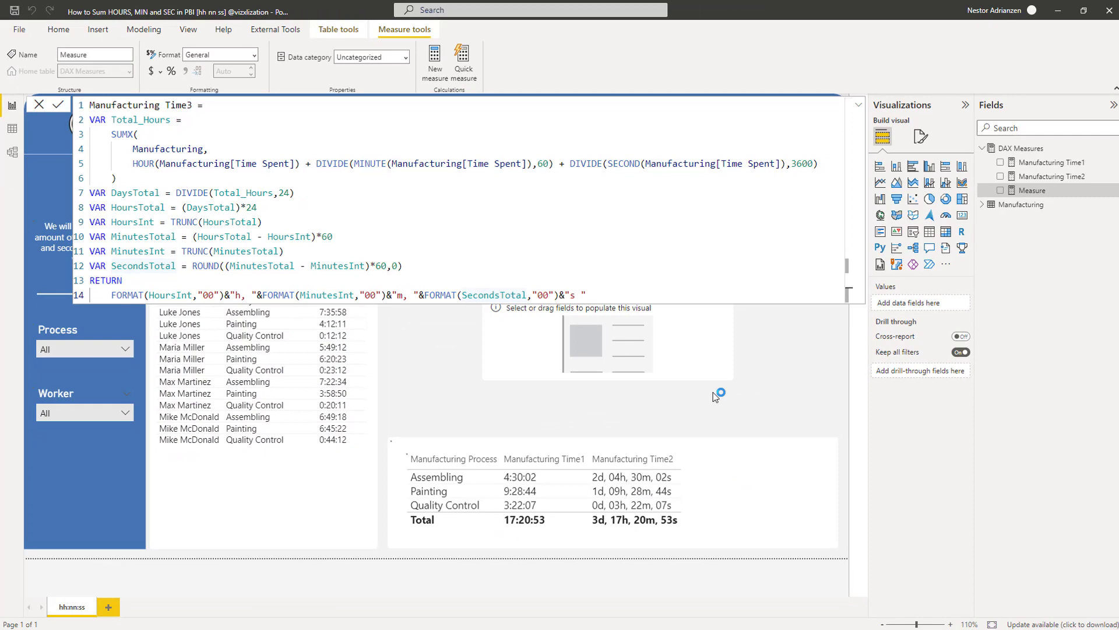
key("Return")
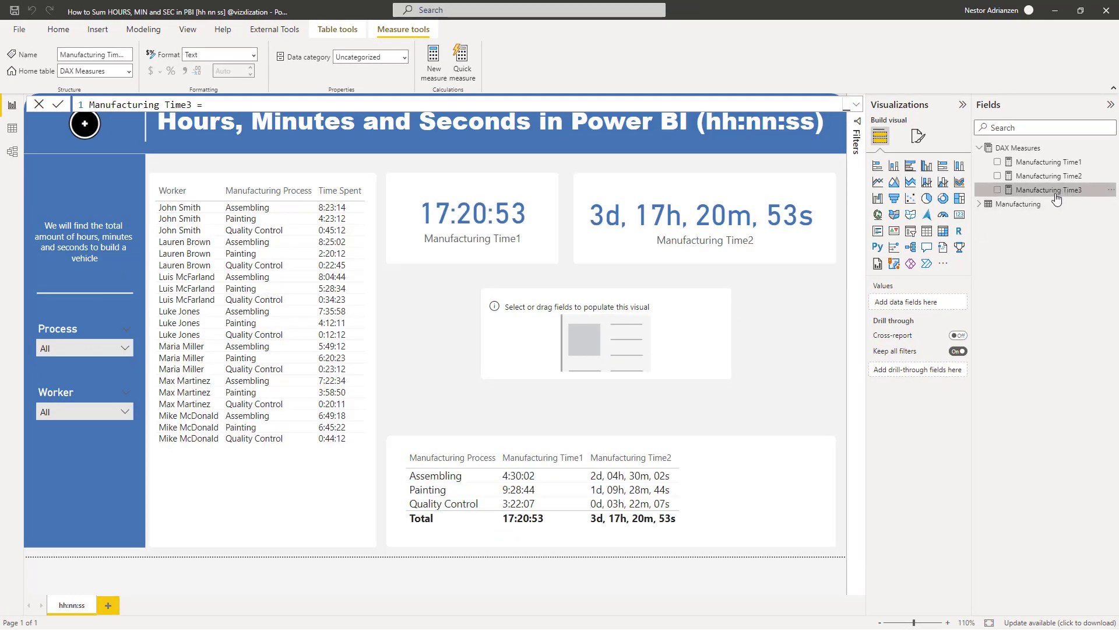
left_click_drag(1058, 192, 617, 334)
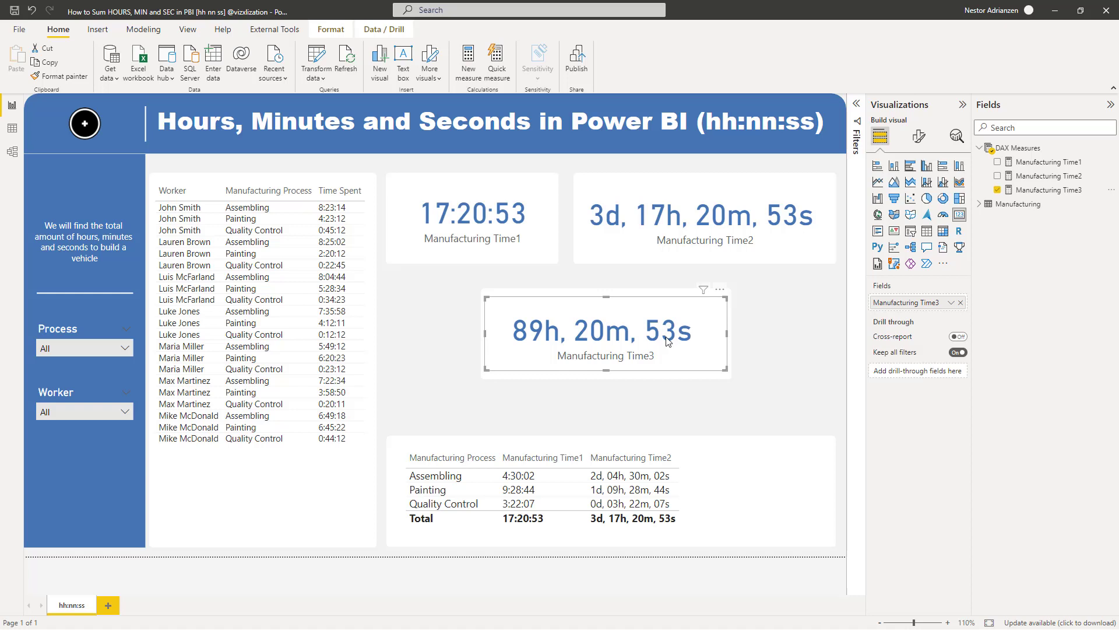
left_click(794, 323)
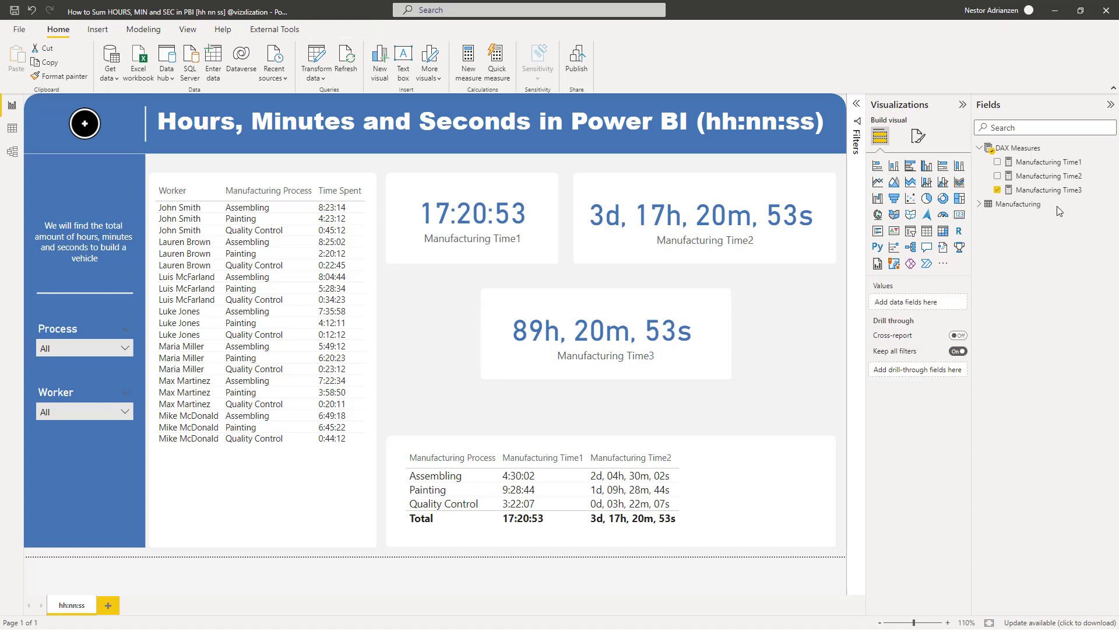
Step: Add the Manufacturing Time3 measure as a column in the summary table by manufacturing process
left_click_drag(1066, 190, 749, 492)
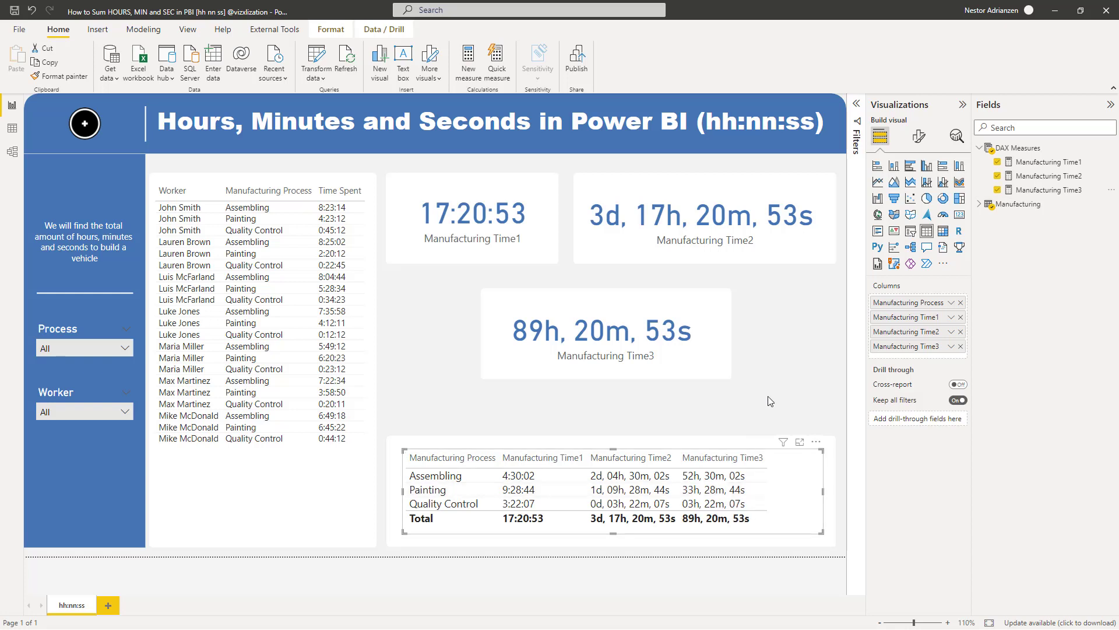
left_click(781, 382)
Step: Filter the report to the Assembling process and, one by one, to the last, first, second and fourth workers in the list
left_click(125, 348)
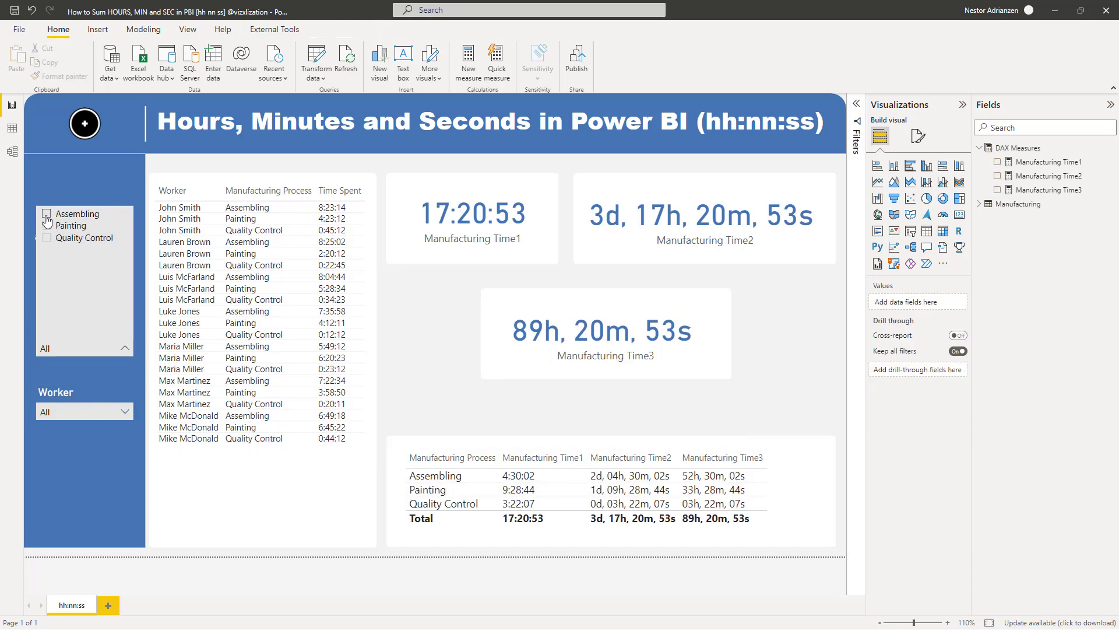
left_click(47, 214)
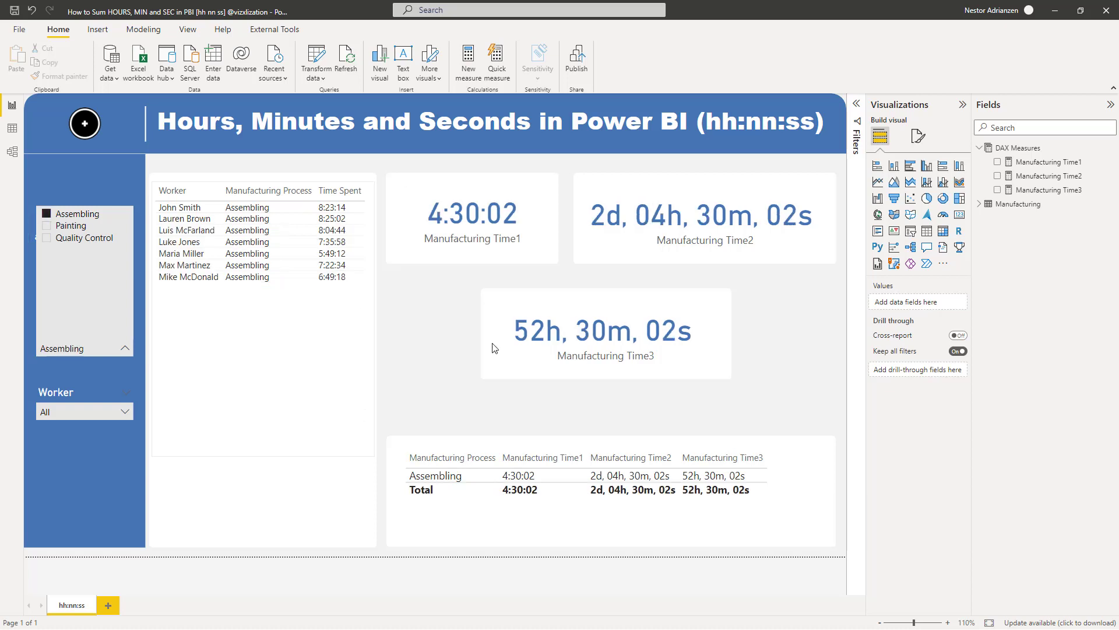
left_click(117, 413)
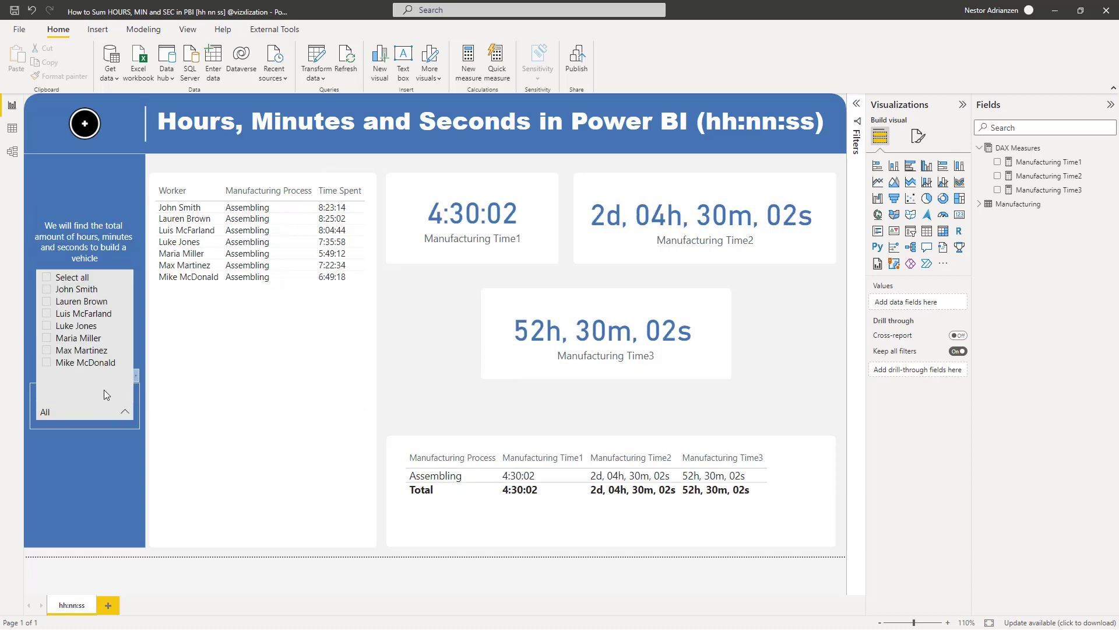
left_click(47, 363)
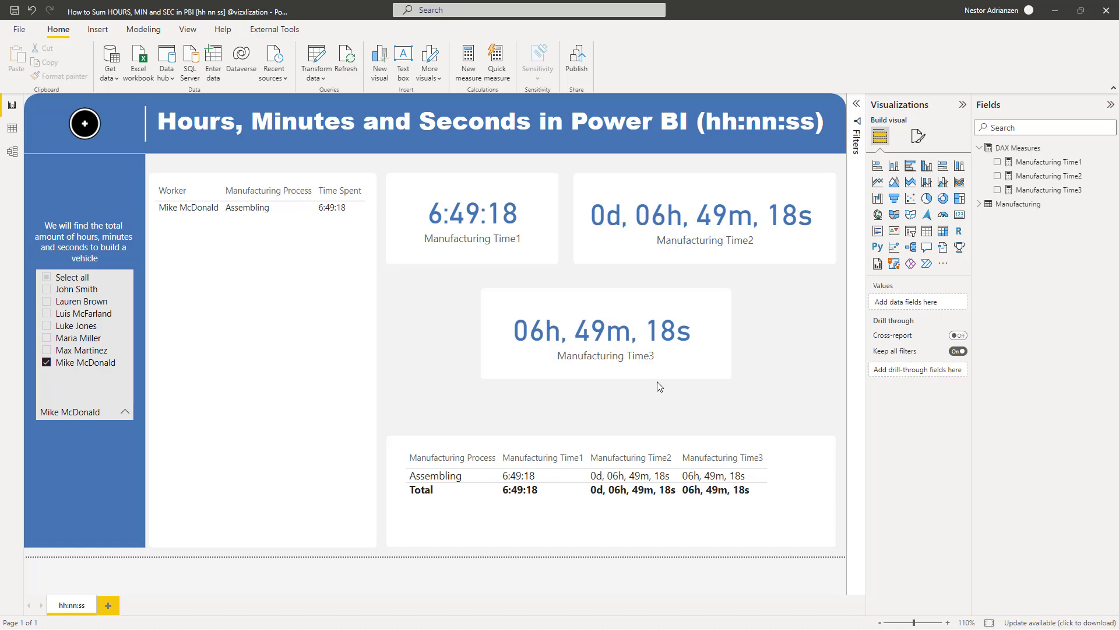
left_click(46, 289)
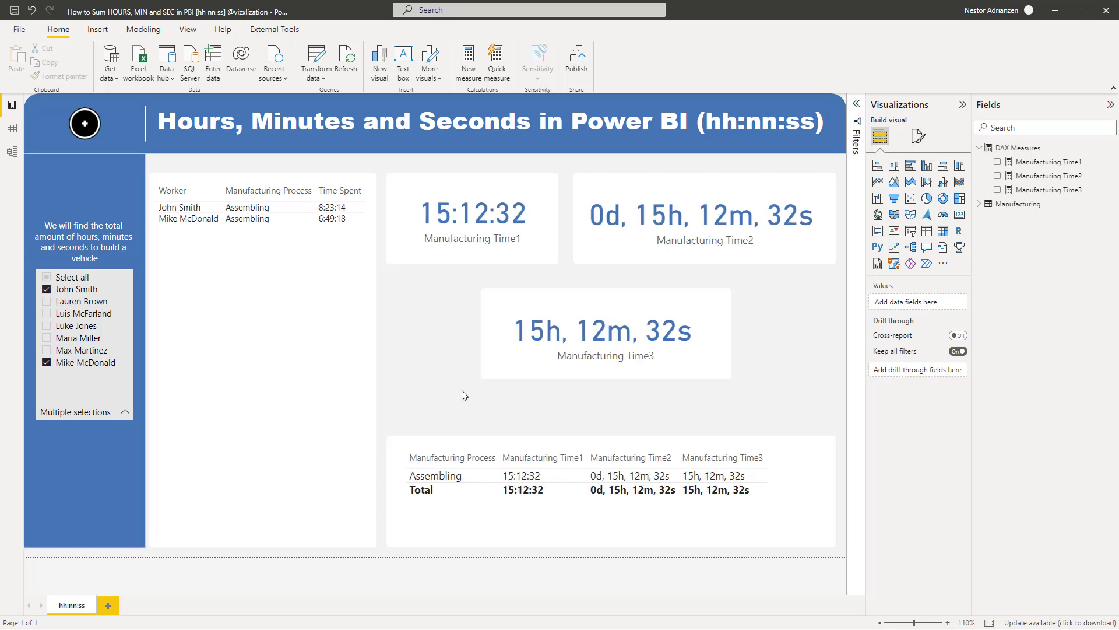
left_click(46, 301)
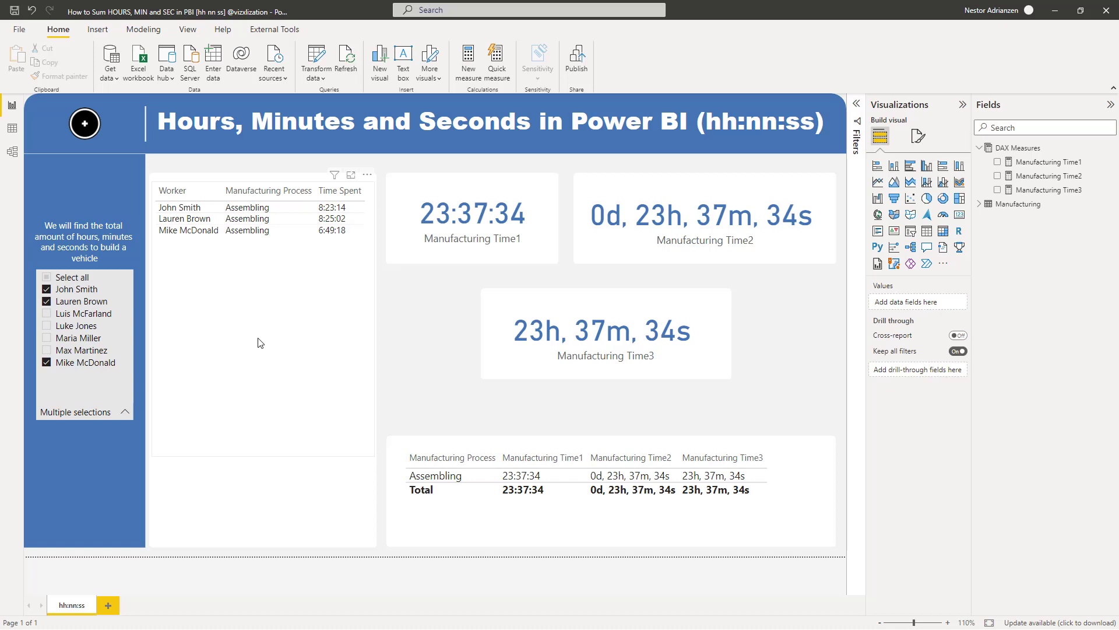
left_click(47, 327)
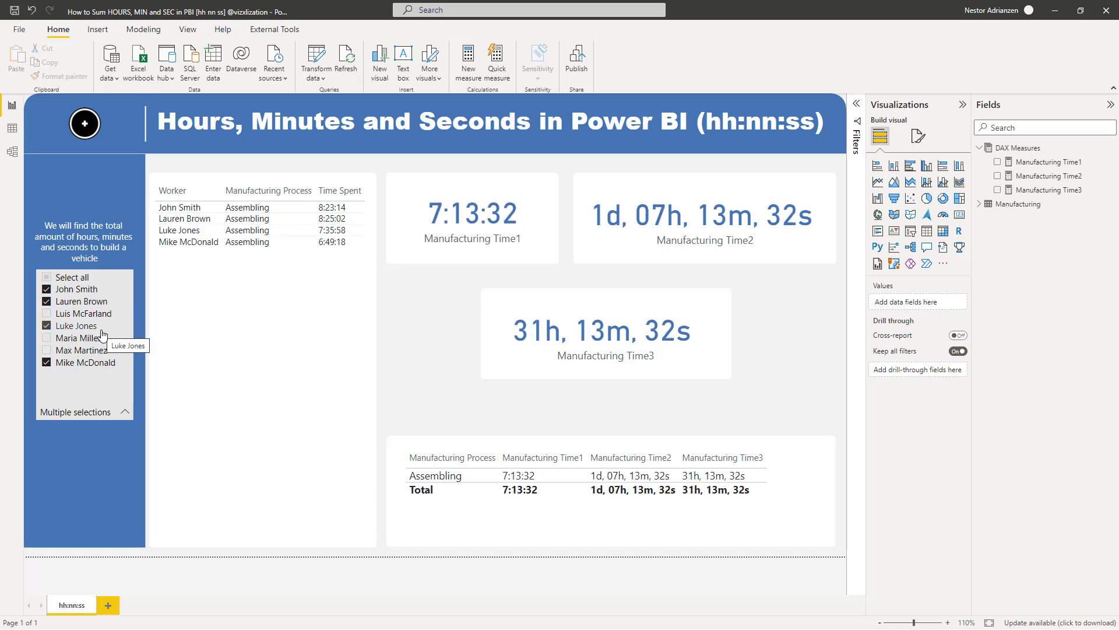